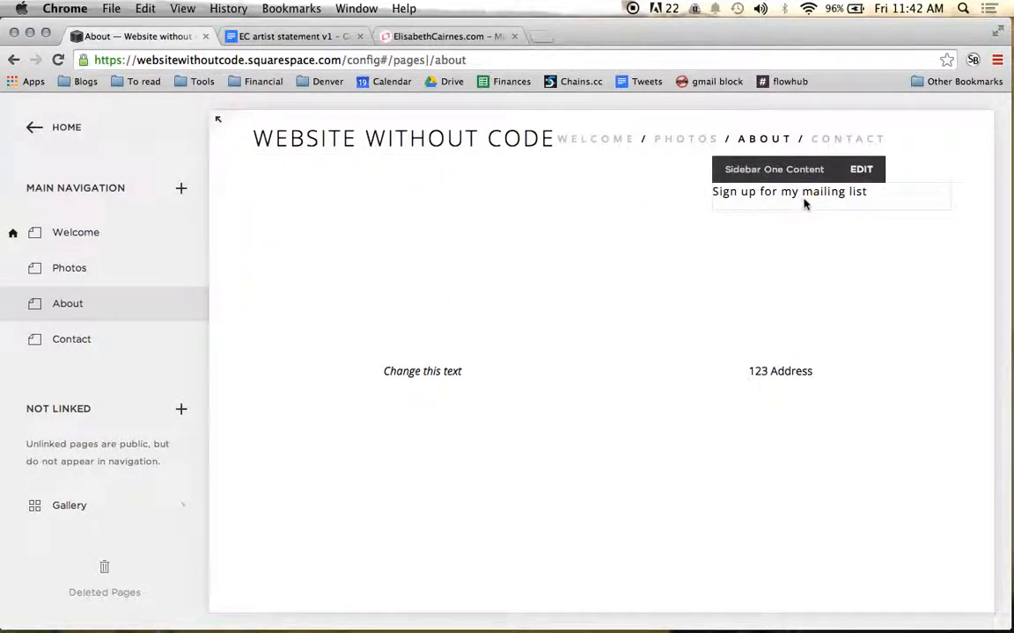
Change the About page's layout to Full Width in its page settings and save
{"action": "mouse_move", "coordinate": [178, 310]}
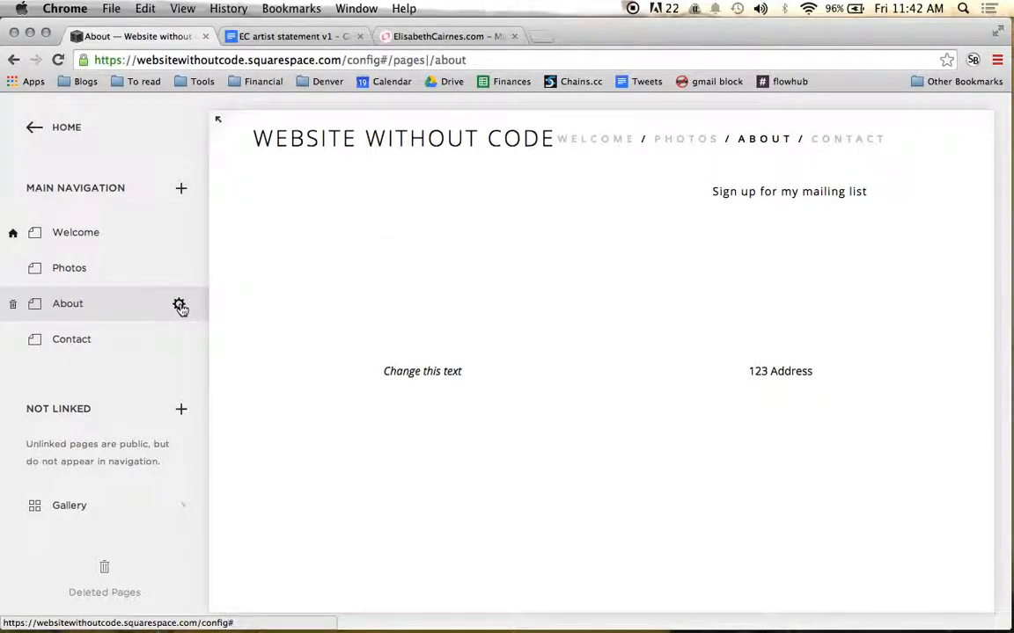
{"action": "left_click", "coordinate": [179, 305]}
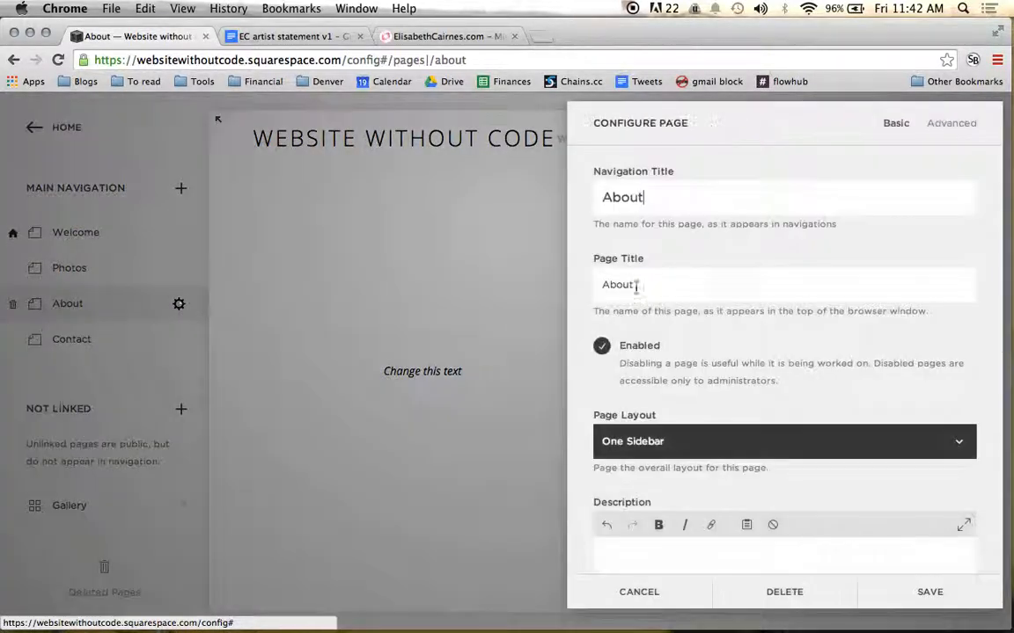
{"action": "left_click", "coordinate": [801, 433]}
{"action": "left_click", "coordinate": [772, 473]}
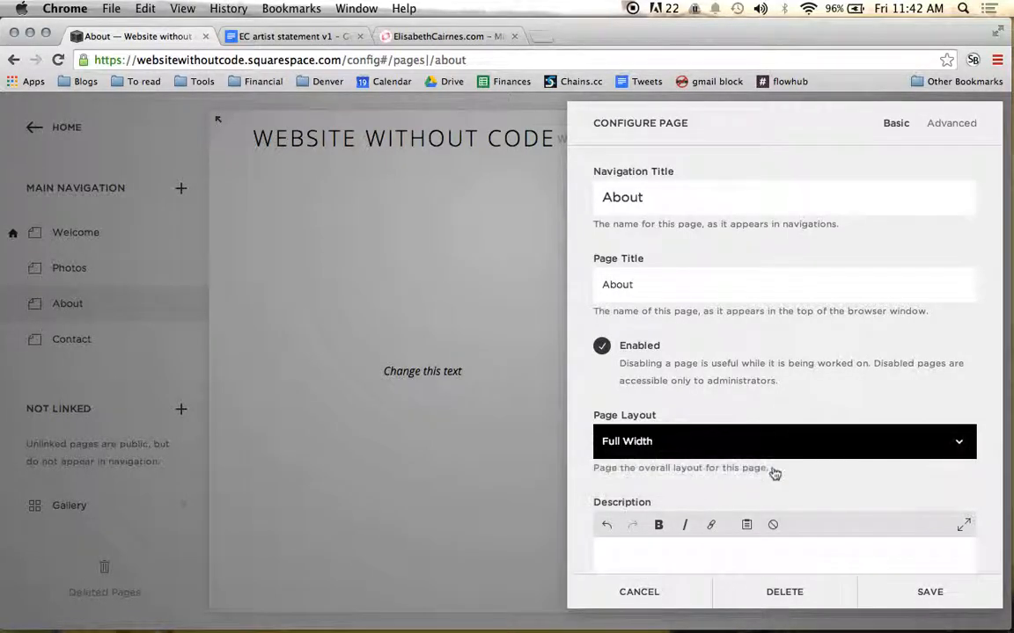
{"action": "scroll", "coordinate": [922, 393], "scroll_direction": "down", "scroll_amount": 2}
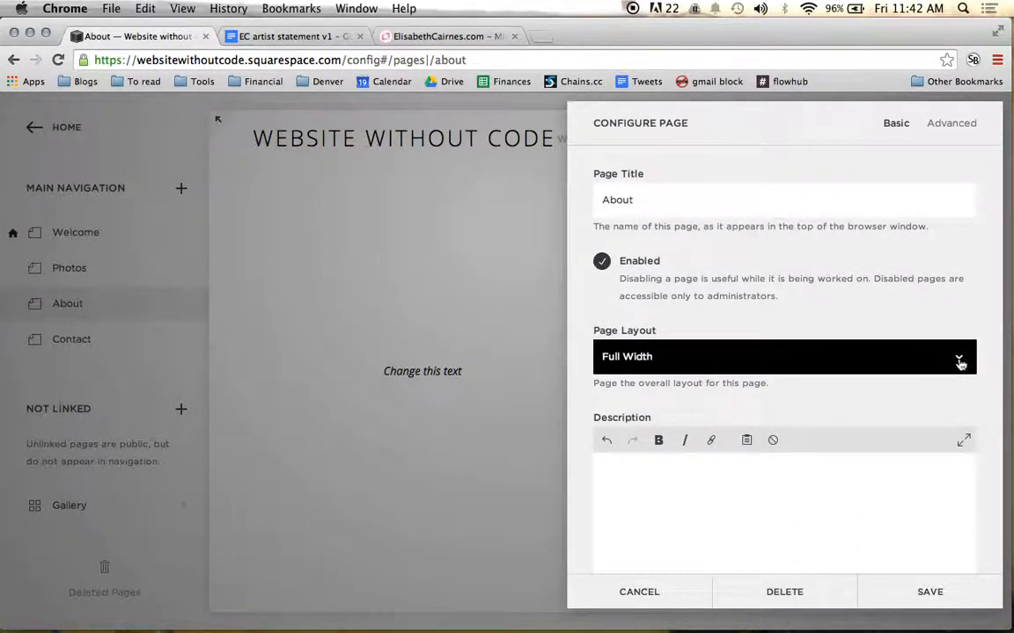
{"action": "left_click", "coordinate": [959, 602]}
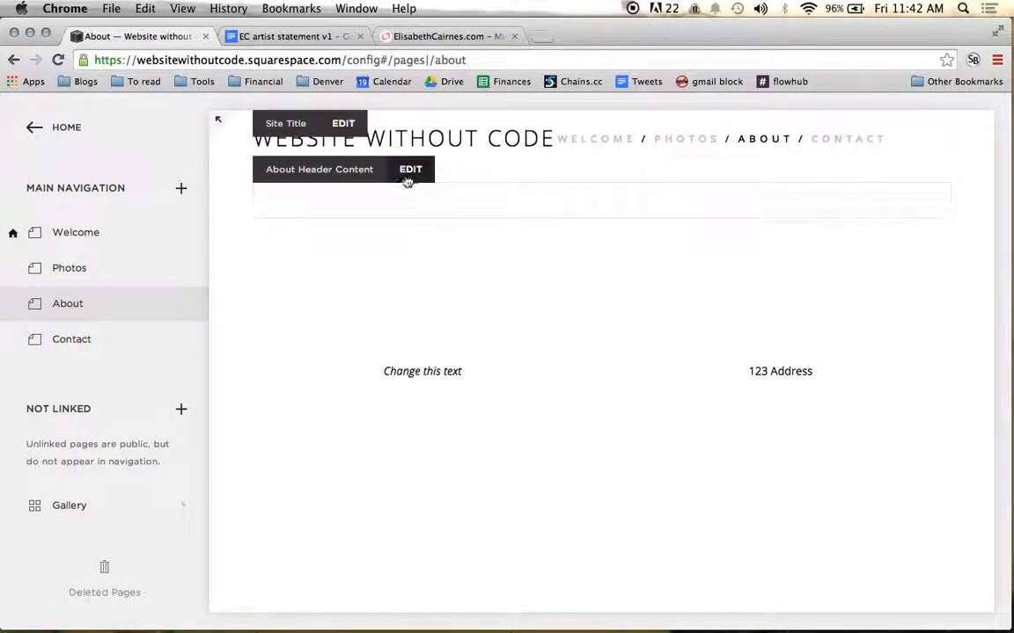
Add the artist's name followed by "- Artist Statement" to the About page content and format it as Heading 1
{"action": "mouse_move", "coordinate": [381, 236]}
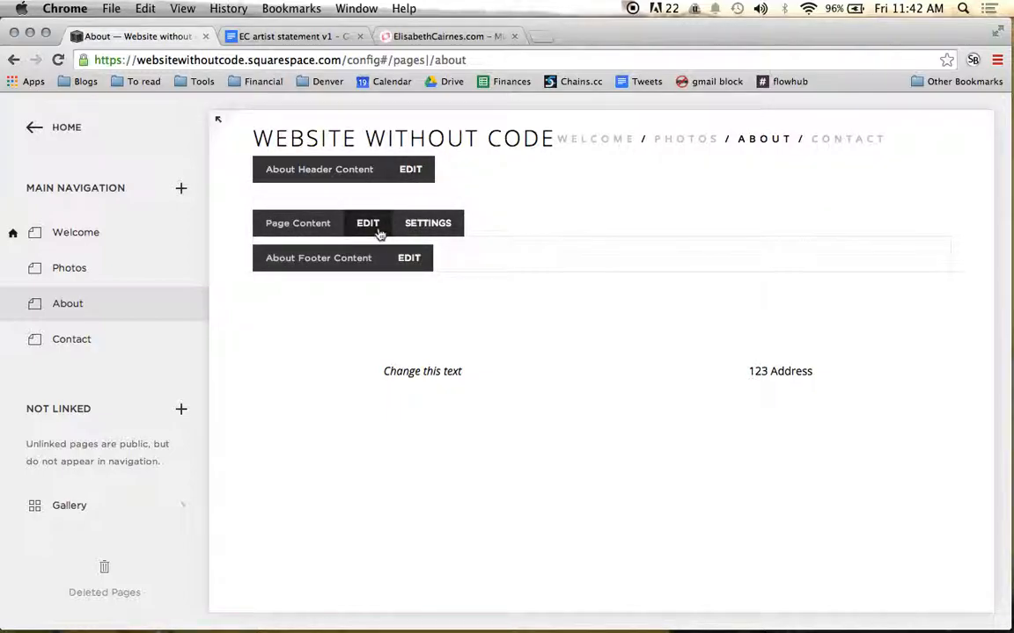
{"action": "left_click", "coordinate": [370, 225]}
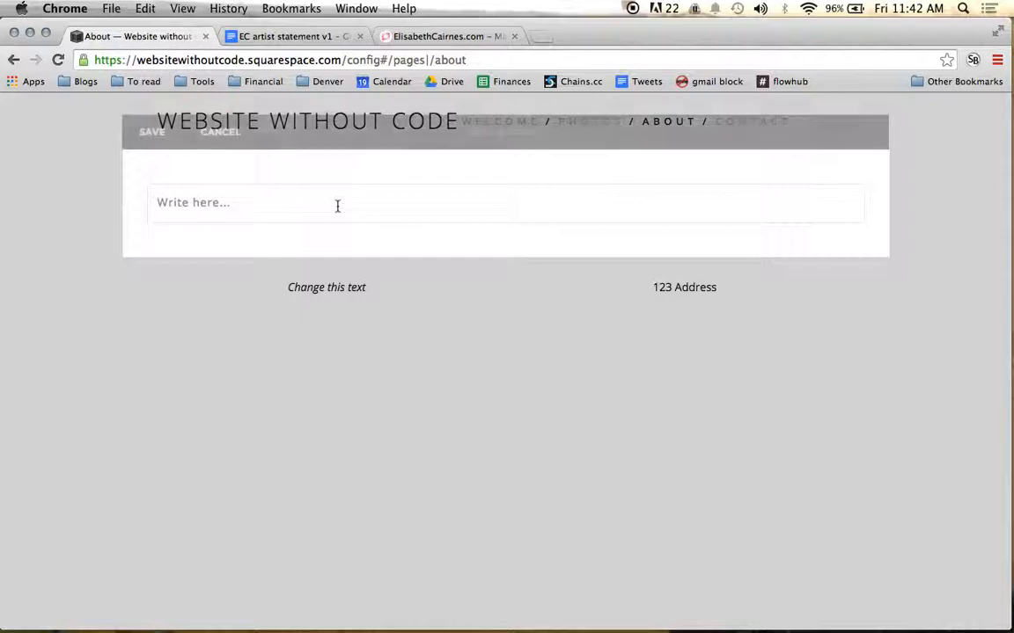
{"action": "left_click", "coordinate": [337, 206]}
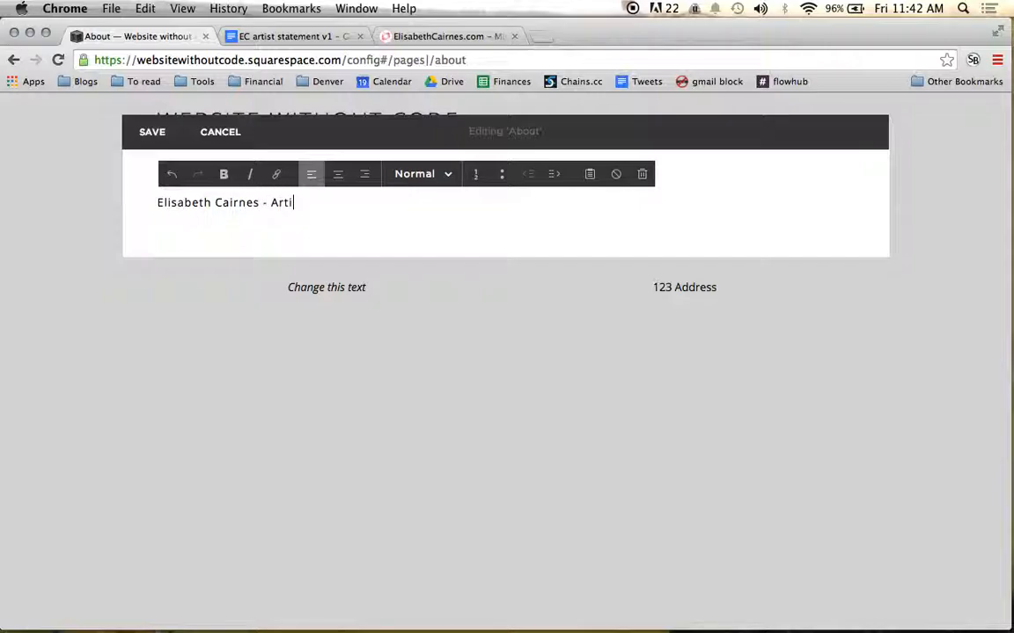
{"action": "type", "text": "ment"}
{"action": "key", "text": "super+a"}
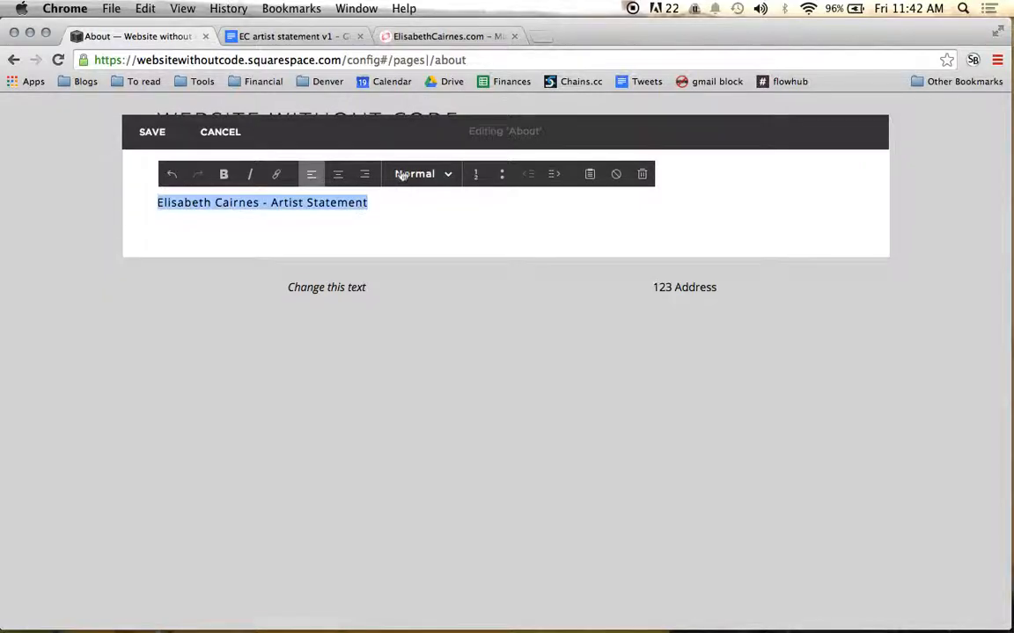
{"action": "left_click", "coordinate": [409, 174]}
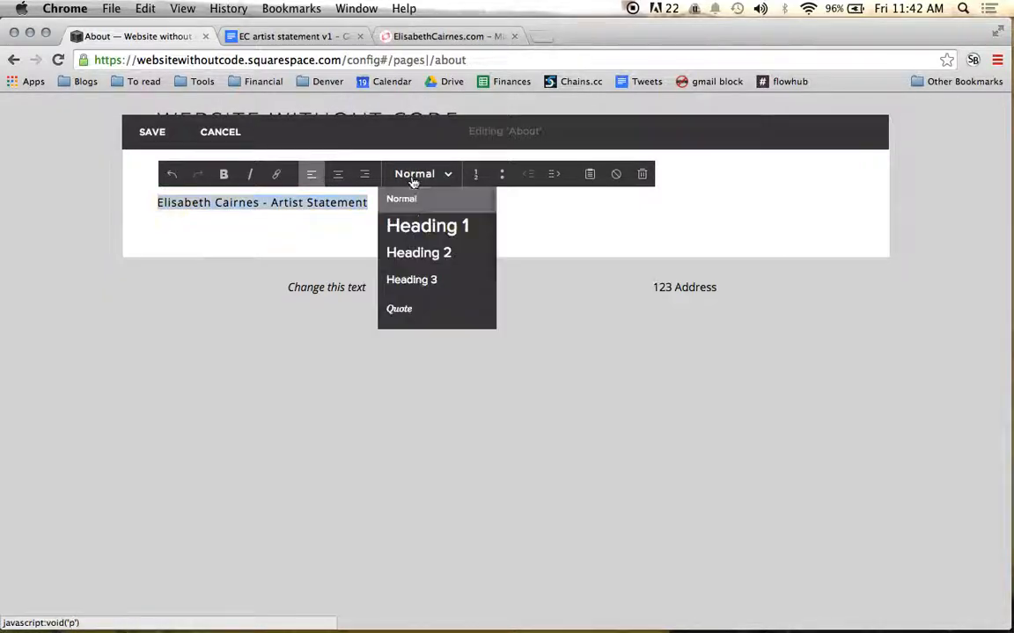
{"action": "left_click", "coordinate": [430, 227]}
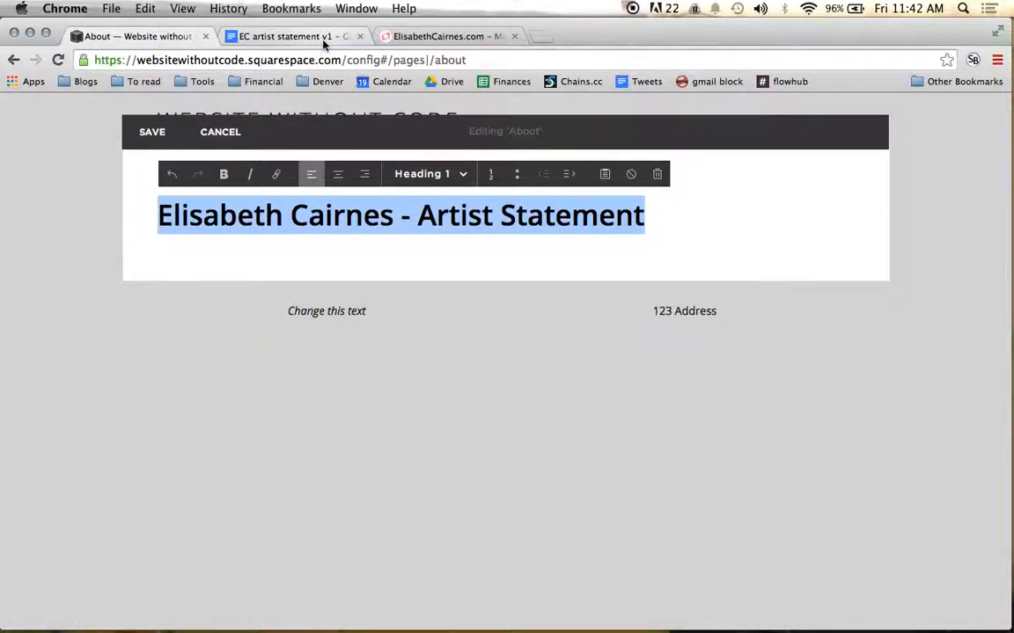
Copy all paragraphs of the V2 statement from the "EC artist statement v1" document in Google Docs
{"action": "left_click", "coordinate": [290, 36]}
{"action": "scroll", "coordinate": [427, 284], "scroll_direction": "down", "scroll_amount": 1}
{"action": "left_click", "coordinate": [258, 300]}
{"action": "scroll", "coordinate": [442, 301], "scroll_direction": "down", "scroll_amount": 1}
{"action": "scroll", "coordinate": [441, 301], "scroll_direction": "down", "scroll_amount": 8}
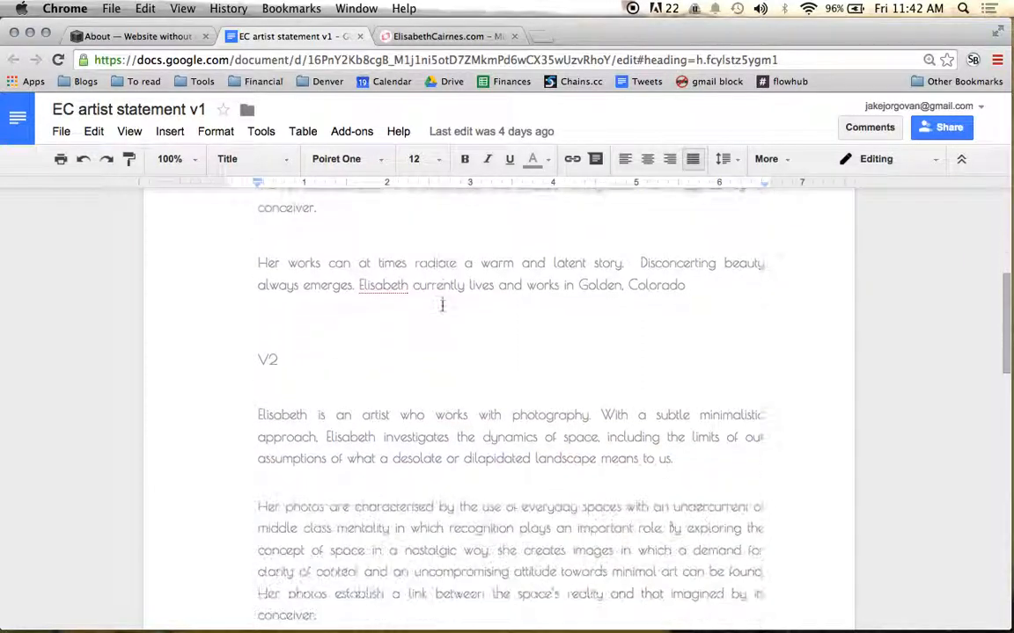
{"action": "left_click", "coordinate": [442, 306]}
{"action": "left_click", "coordinate": [257, 358]}
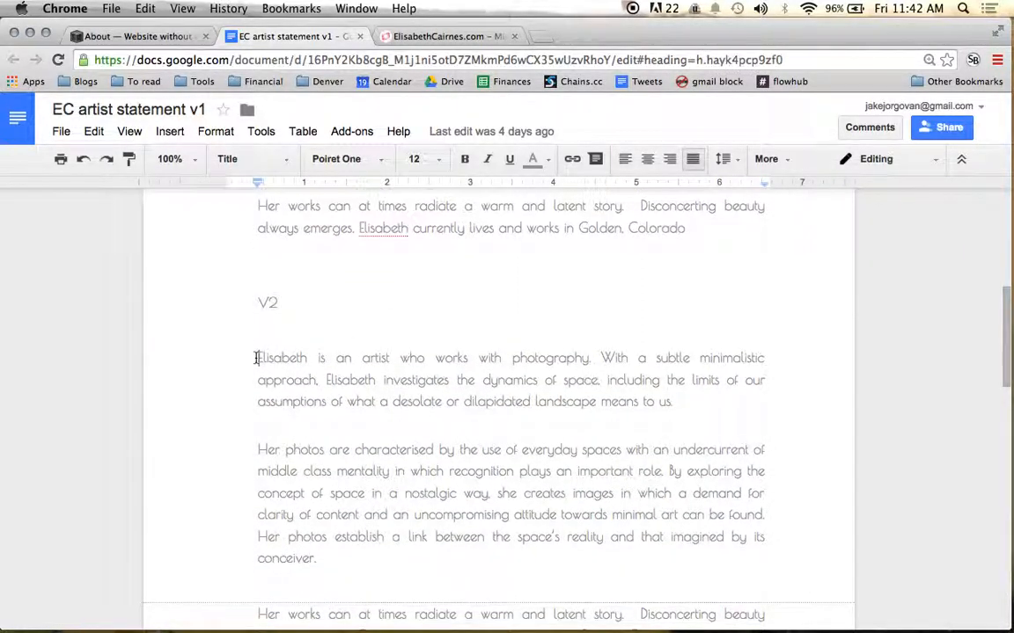
{"action": "scroll", "coordinate": [466, 337], "scroll_direction": "down", "scroll_amount": 6}
{"action": "left_click", "coordinate": [697, 373], "text": "shift"}
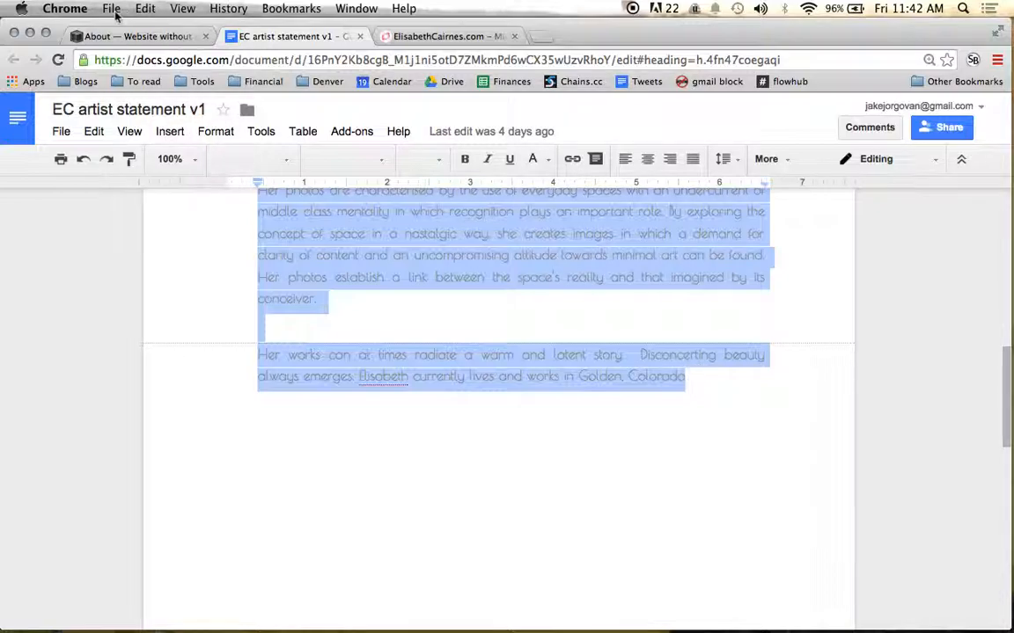
Back in the Squarespace About page, insert the copied statement as plain text on a new line below the heading
{"action": "left_click", "coordinate": [126, 44]}
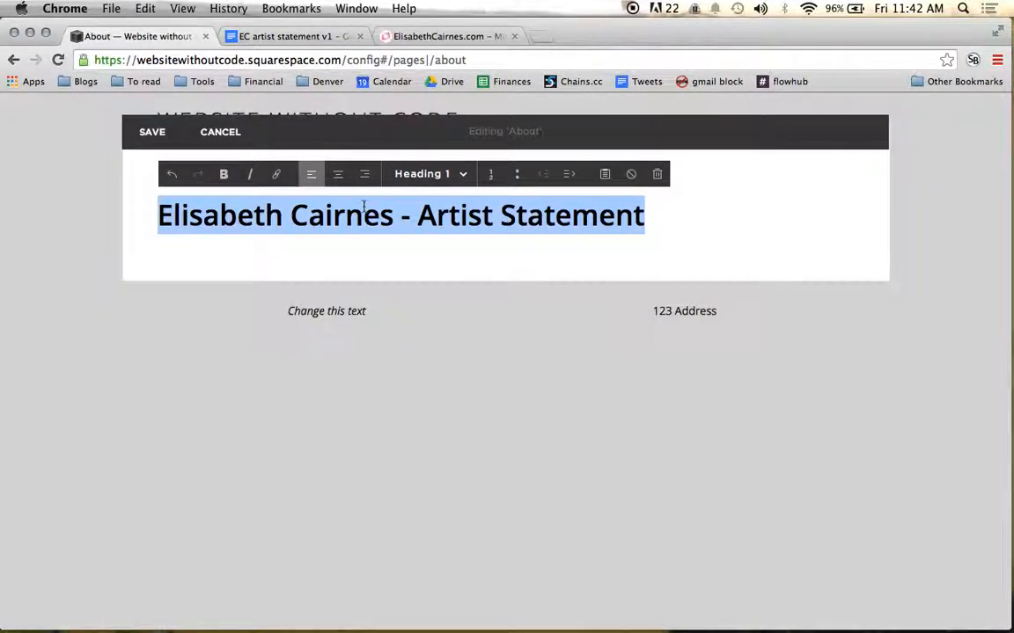
{"action": "left_click", "coordinate": [681, 222]}
{"action": "key", "text": "Return"}
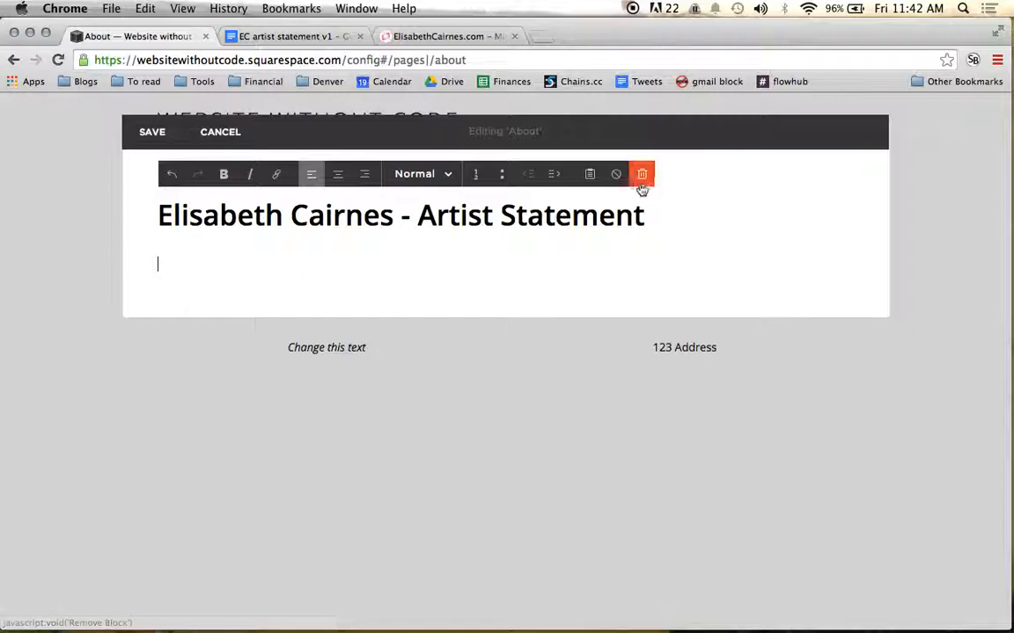
{"action": "left_click", "coordinate": [589, 176]}
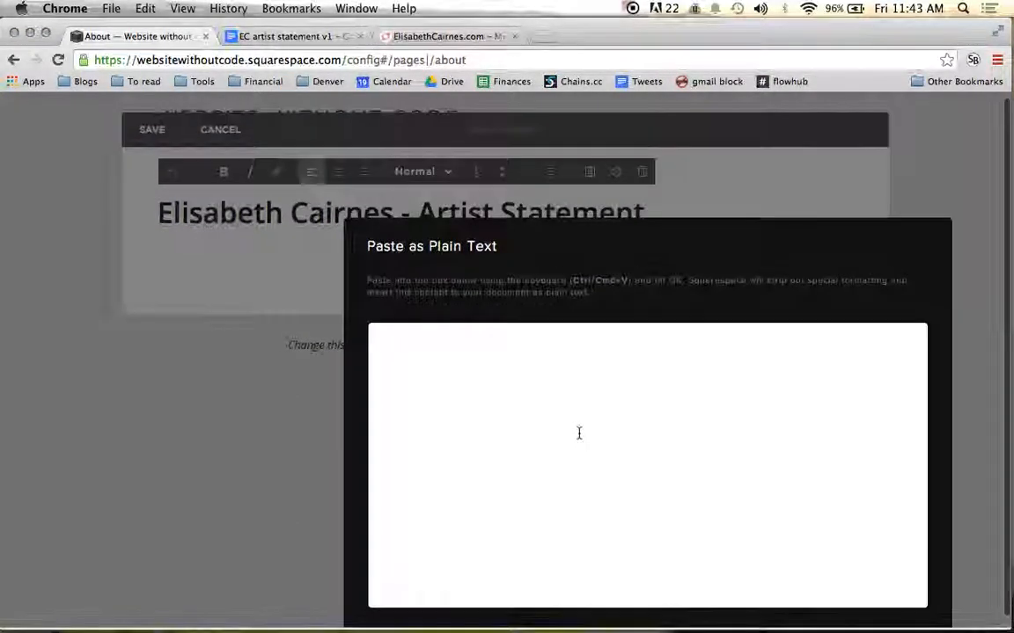
{"action": "type", "text": "Elisabeth is an artist who works with photography. With a subtle minimalistic approach, Elisabeth investigates the dynamics of space, including the limits of our assumptions of what a desolate or dilapidated landscape means to us.  Her photos are characterised by the use of everyday spaces with an undercurrent of middle class mentality in which recognition plays an important role. By exploring the concept of space in a nostalgic way, she creates images in which a demand for clarity of content and an uncompromising attitude towards minimal art can be found.  Her photos establish a link between the space's reality and that imagined by its conceiver.  Her works can at times radiate a warm and latent story.  Disconcerting beauty always emerges. Elisabeth currently lives and works in Golden, Colorado"}
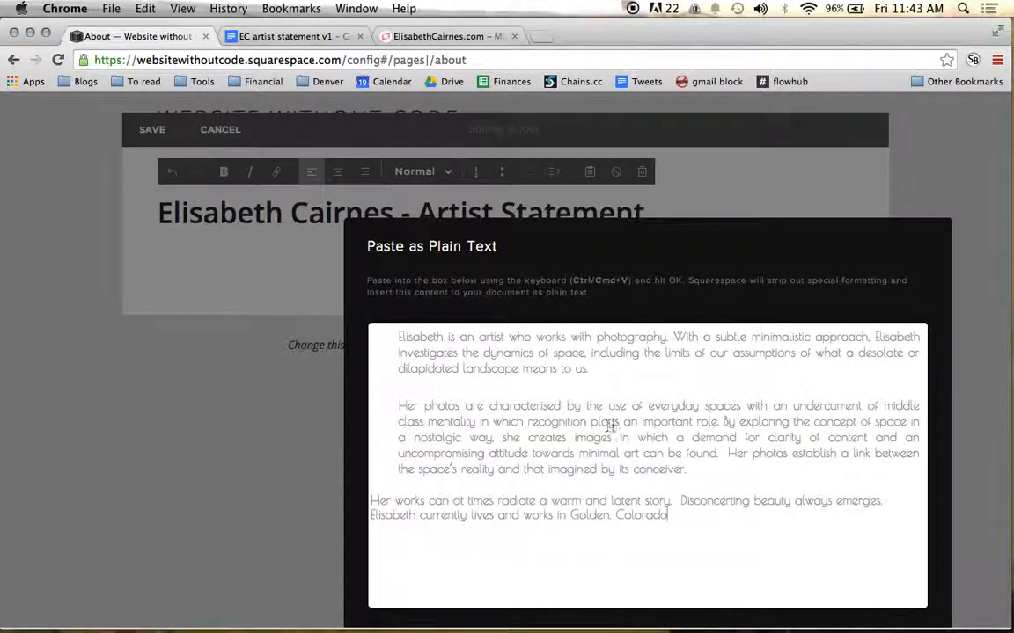
{"action": "scroll", "coordinate": [622, 427], "scroll_direction": "down", "scroll_amount": 2}
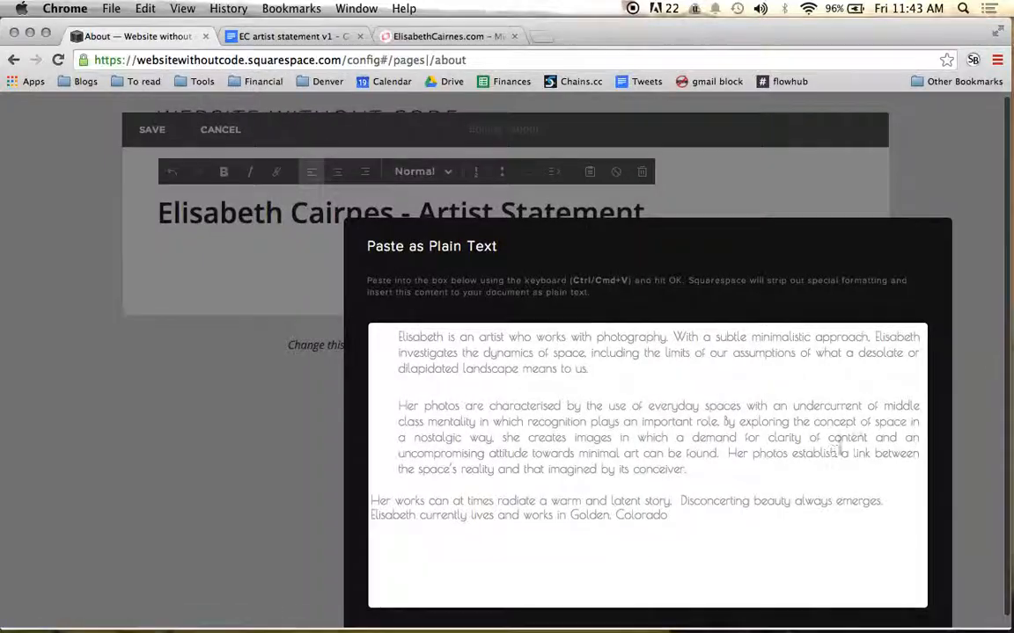
{"action": "scroll", "coordinate": [989, 194], "scroll_direction": "down", "scroll_amount": 1}
{"action": "scroll", "coordinate": [989, 194], "scroll_direction": "up", "scroll_amount": 2}
{"action": "scroll", "coordinate": [989, 195], "scroll_direction": "down", "scroll_amount": 1}
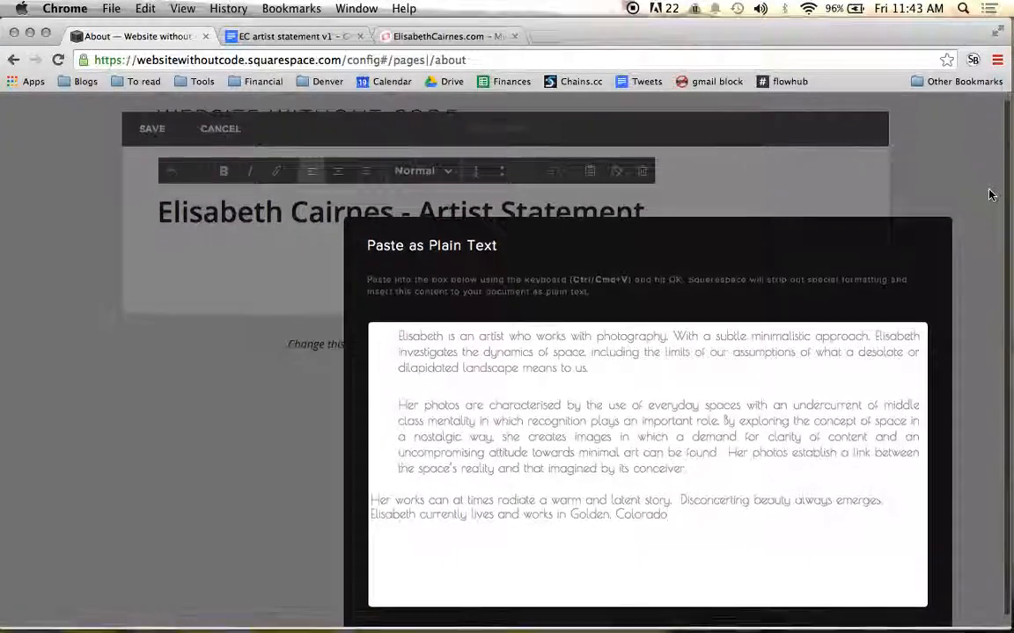
{"action": "key", "text": "super+minus"}
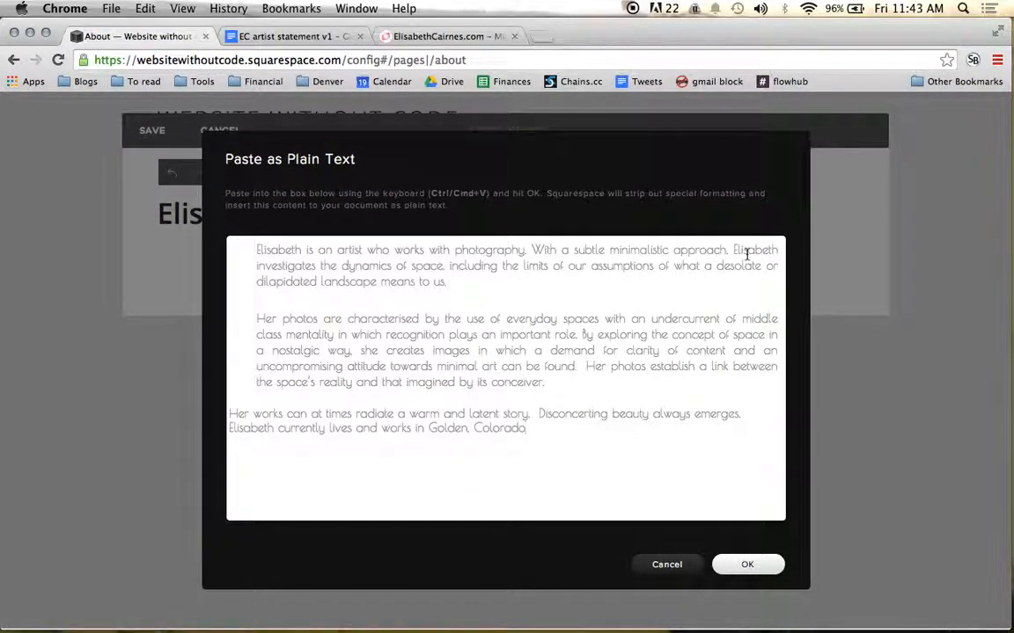
{"action": "key", "text": "super+minus"}
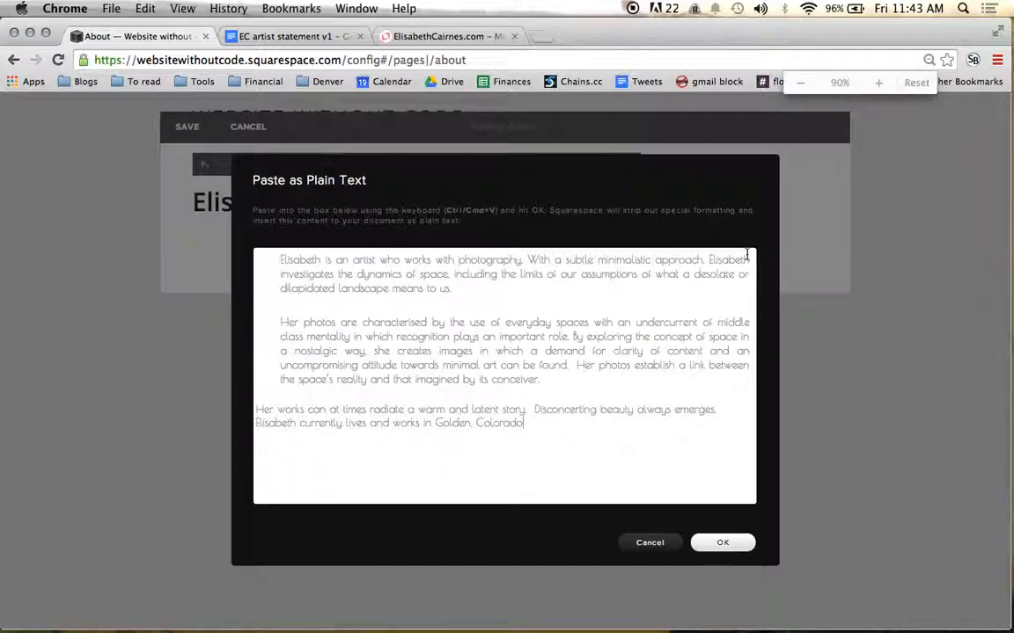
{"action": "key", "text": "super+plus"}
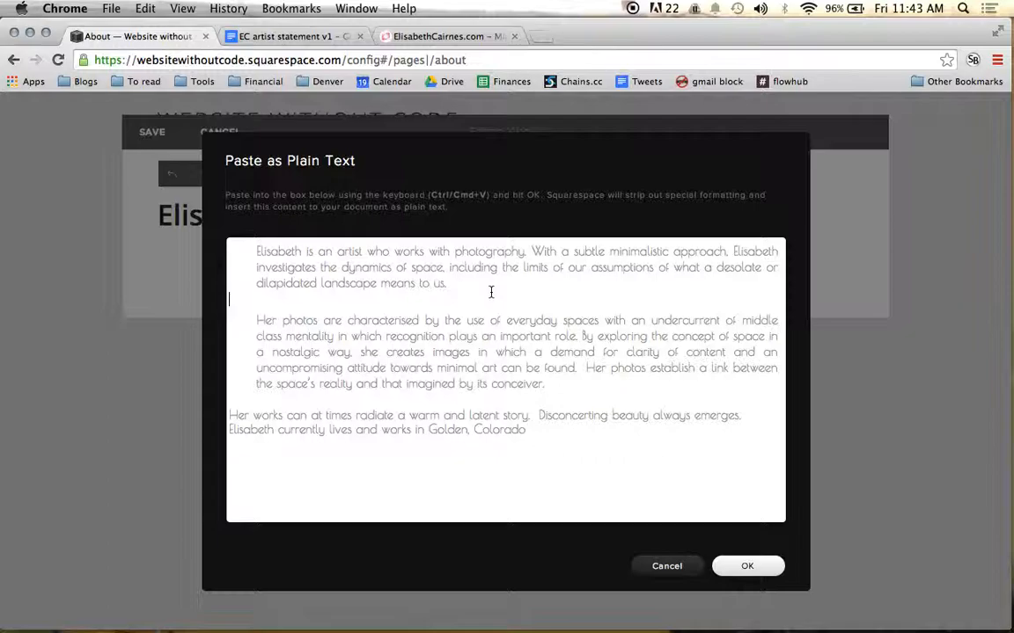
{"action": "left_click", "coordinate": [747, 566]}
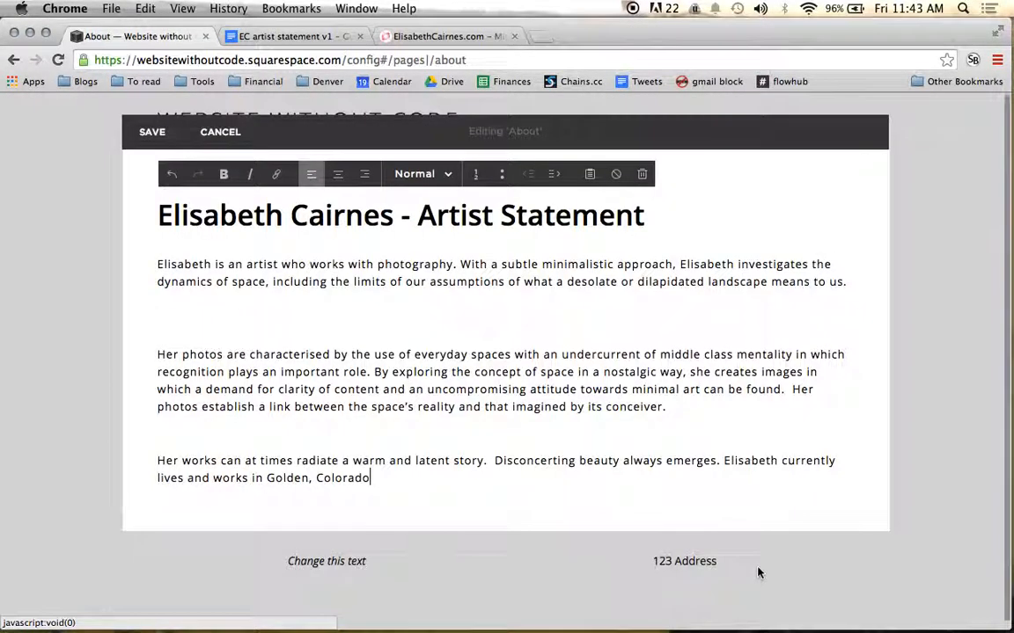
Remove the extra blank lines between the statement's paragraphs so they are evenly spaced
{"action": "left_click", "coordinate": [380, 316]}
{"action": "key", "text": "BackSpace"}
{"action": "key", "text": "Down"}
{"action": "key", "text": "Down"}
{"action": "key", "text": "BackSpace"}
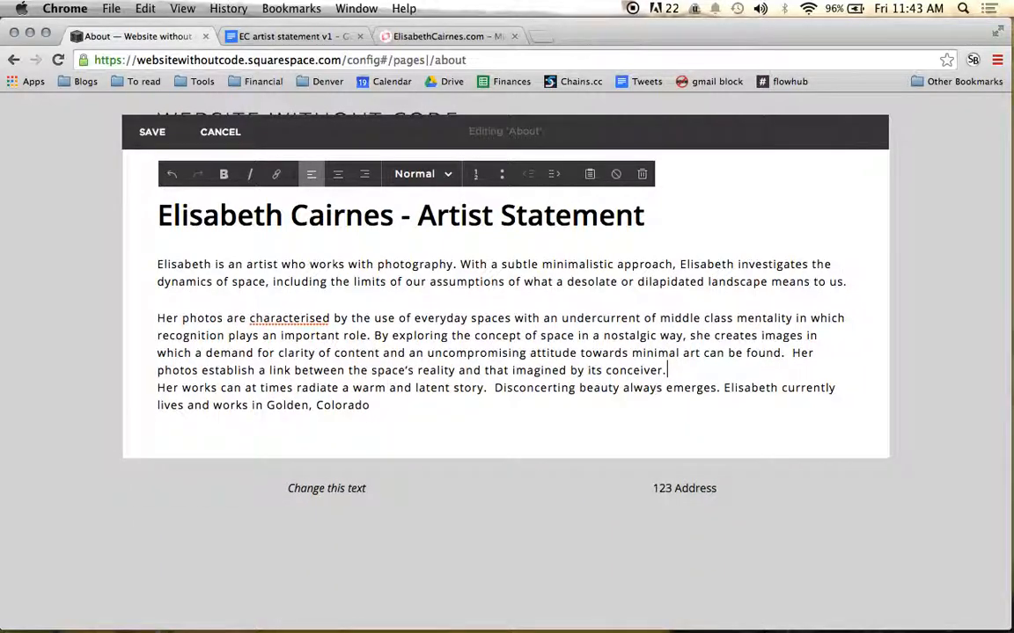
{"action": "key", "text": "Return"}
{"action": "key", "text": "BackSpace"}
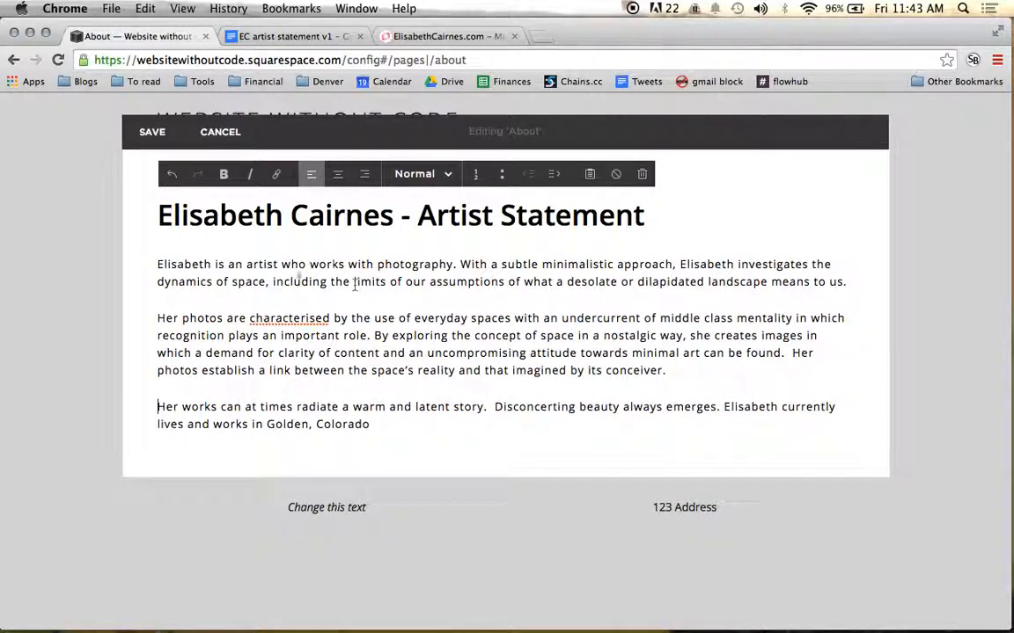
Correct the spelling of "characterised" to "characterized" and keep the last paragraph separate from the one above
{"action": "right_click", "coordinate": [283, 315]}
{"action": "left_click", "coordinate": [334, 234]}
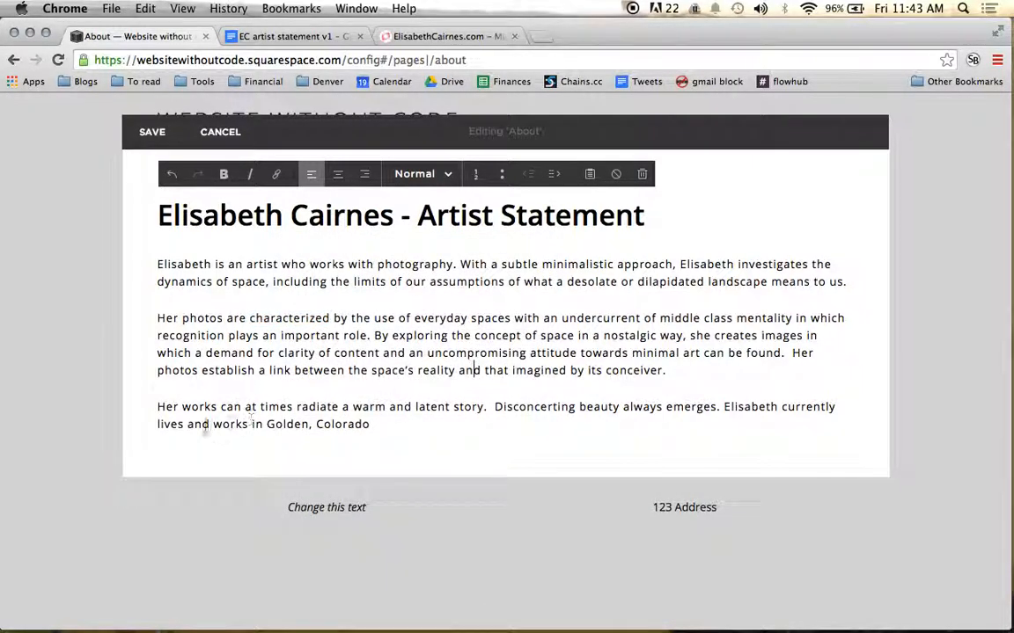
{"action": "key", "text": "BackSpace"}
{"action": "key", "text": "Return"}
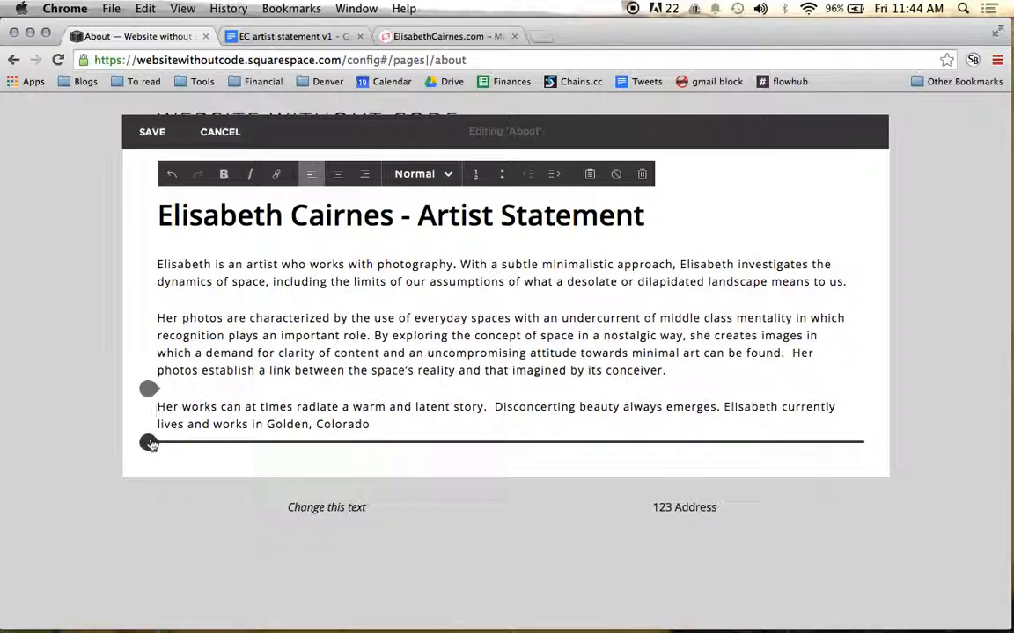
Check the About Page goals in the MindMeister site map, and add a Button block below the artist statement in Squarespace
{"action": "left_click", "coordinate": [427, 40]}
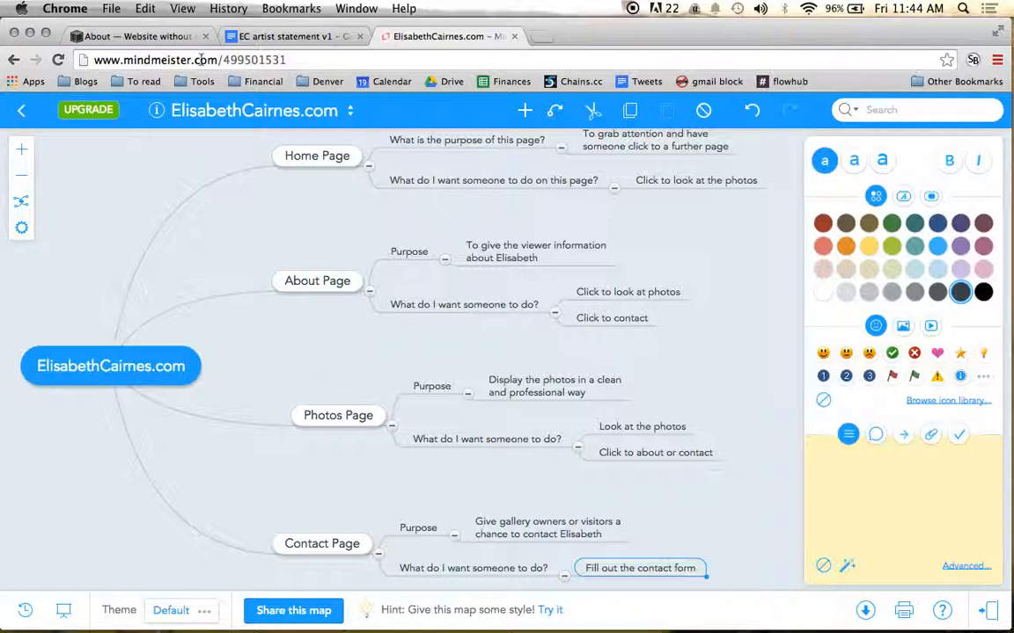
{"action": "left_click", "coordinate": [139, 36]}
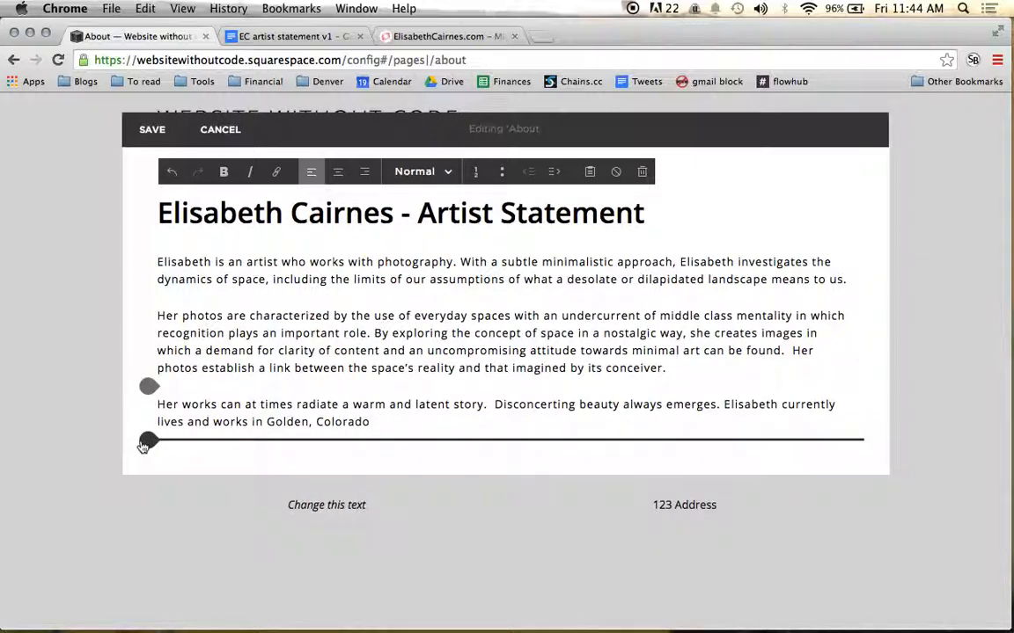
{"action": "left_click", "coordinate": [146, 442]}
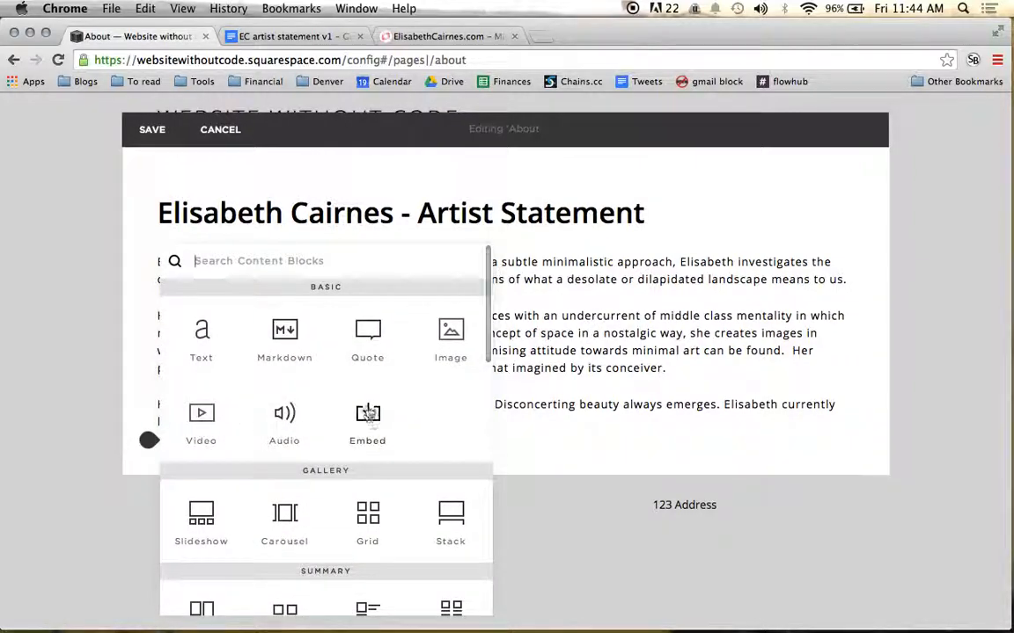
{"action": "scroll", "coordinate": [368, 410], "scroll_direction": "down", "scroll_amount": 1}
{"action": "scroll", "coordinate": [368, 410], "scroll_direction": "down", "scroll_amount": 5}
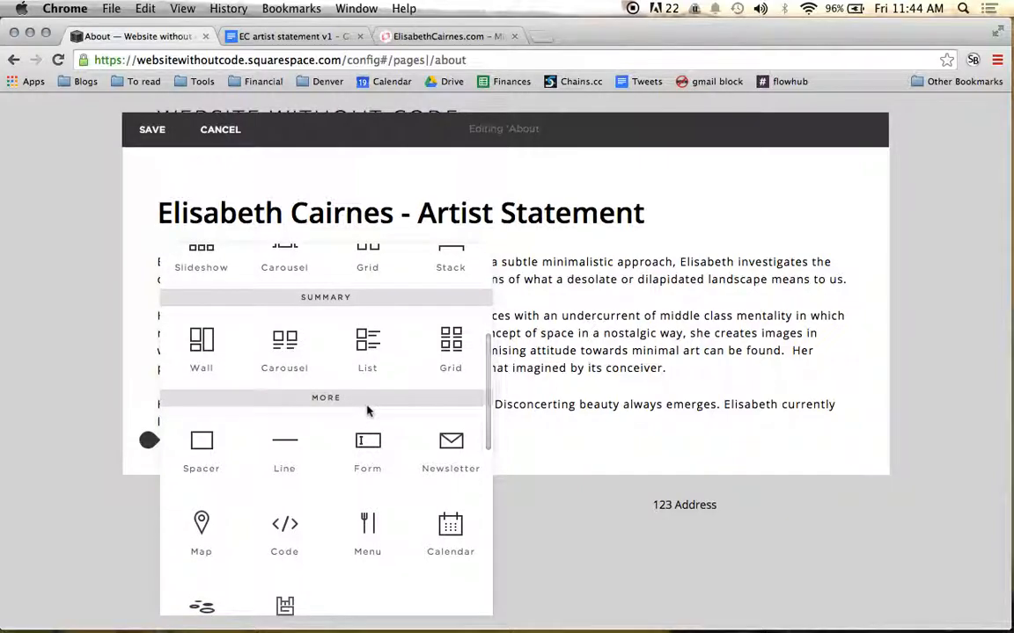
{"action": "scroll", "coordinate": [368, 410], "scroll_direction": "down", "scroll_amount": 5}
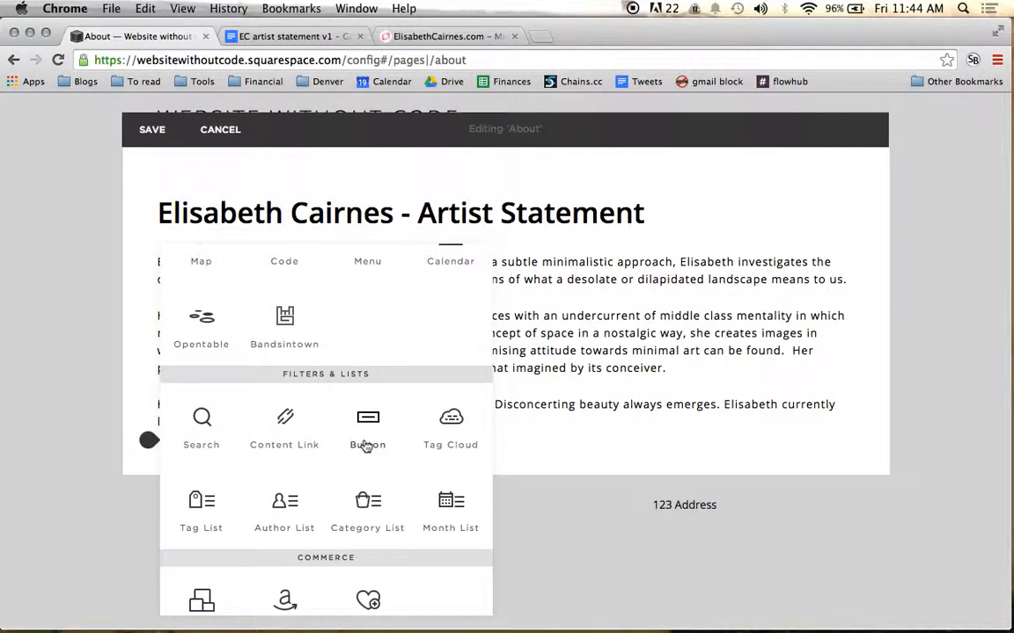
{"action": "left_click", "coordinate": [367, 440]}
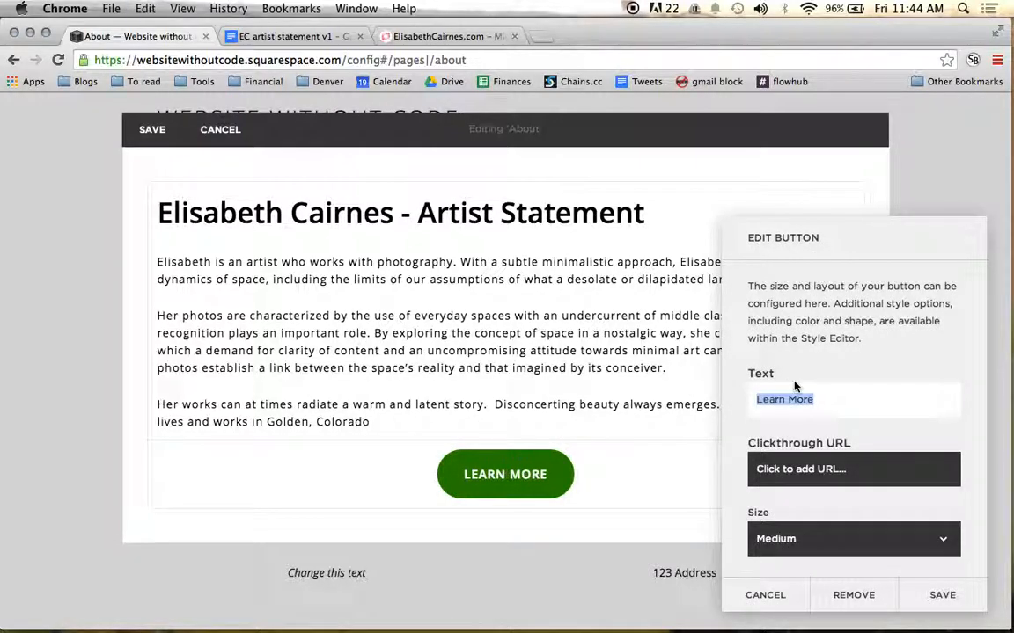
Set the button's text to "View", the artist's first name in the possessive, and "Photography"
{"action": "type", "text": "View"}
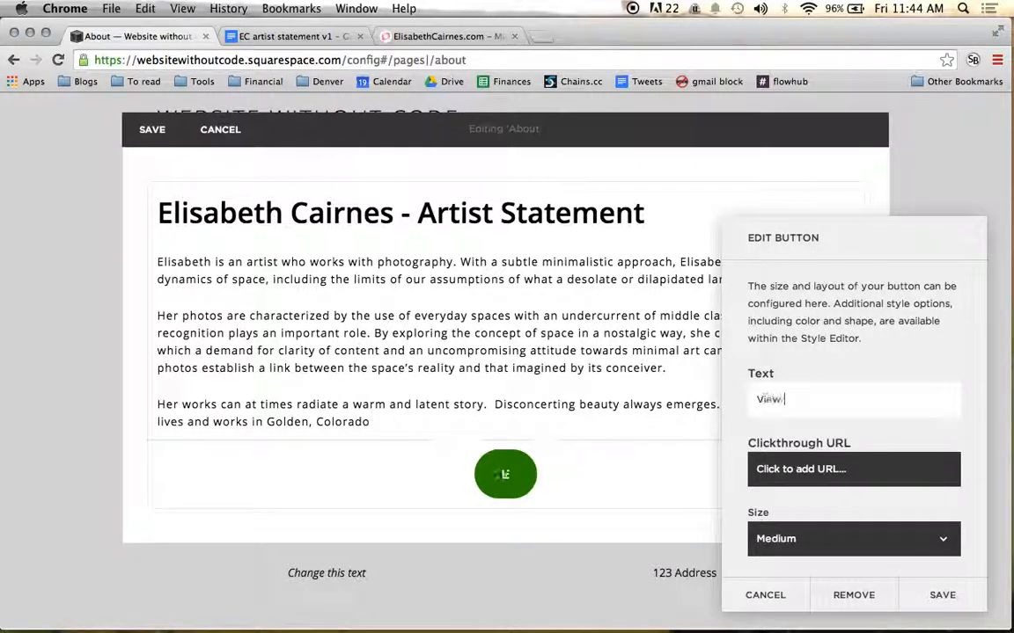
{"action": "type", "text": " Elisabet"}
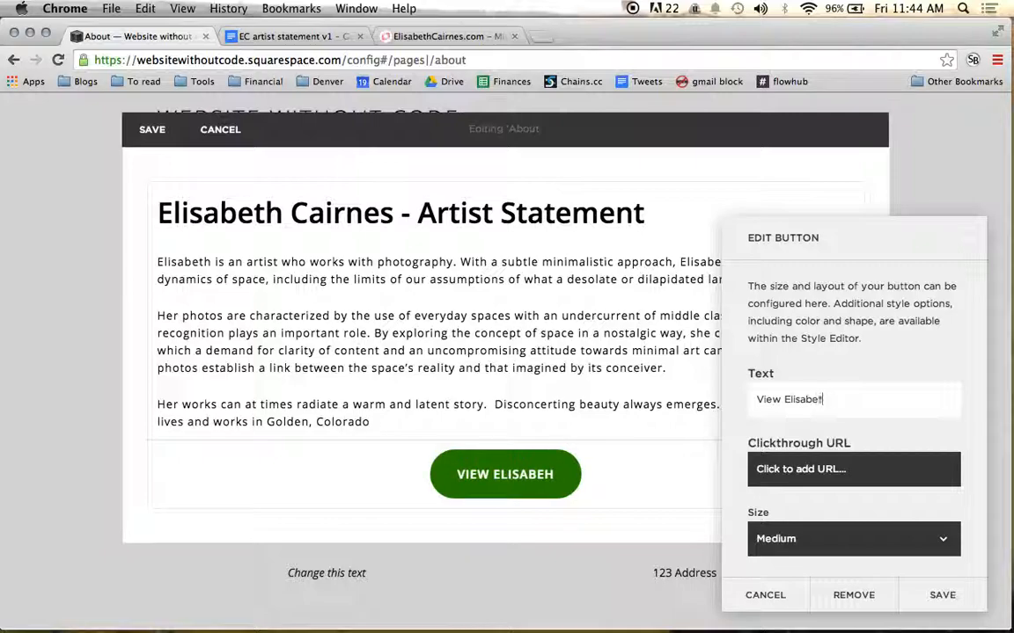
{"action": "type", "text": "h's "}
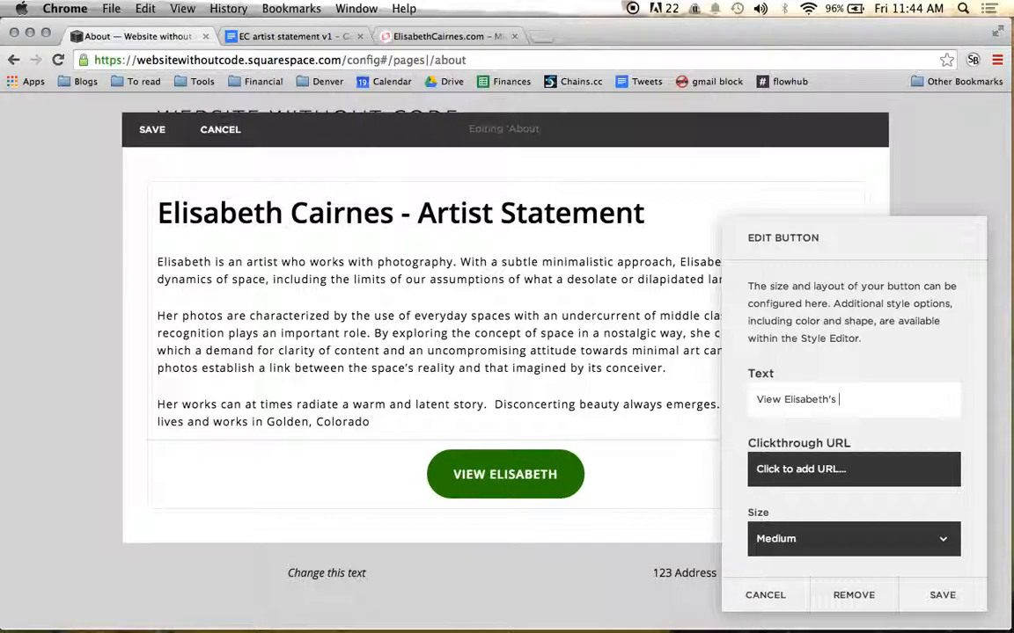
{"action": "type", "text": "Portflio"}
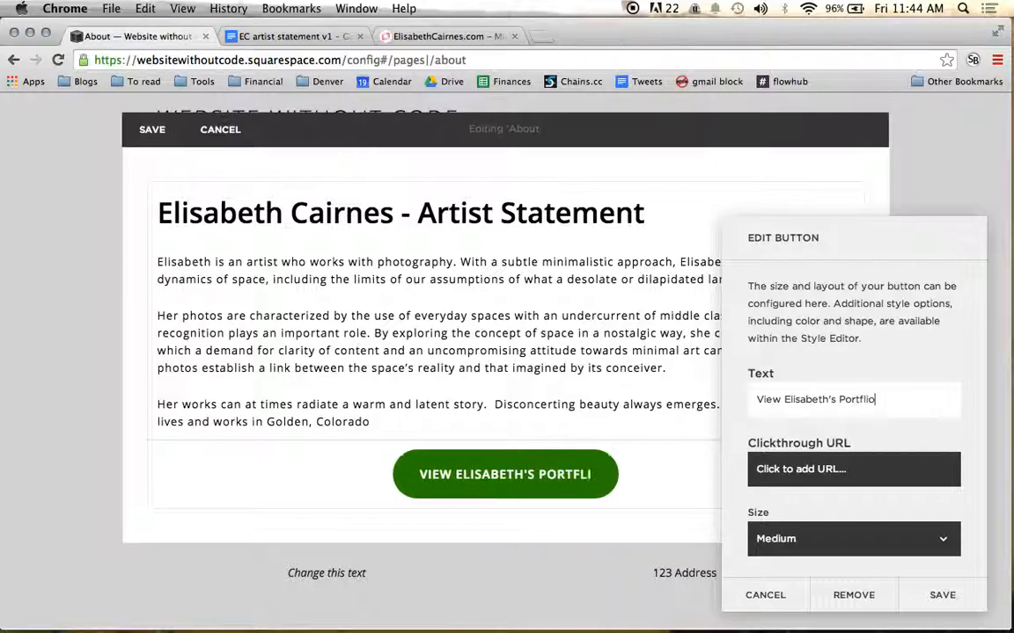
{"action": "double_click", "coordinate": [876, 402]}
{"action": "type", "text": "P"}
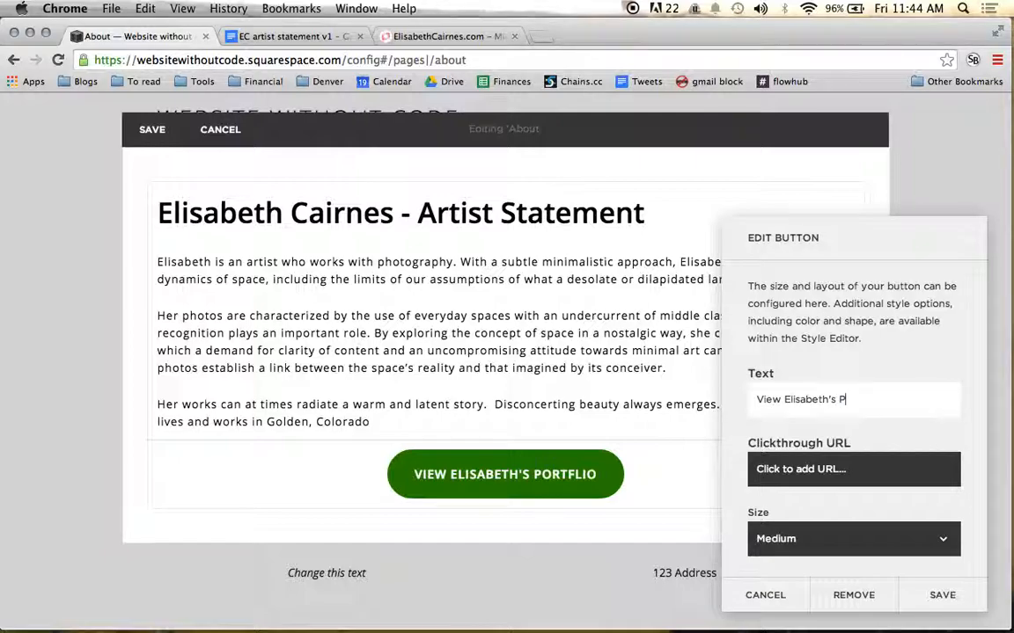
{"action": "type", "text": "hotography"}
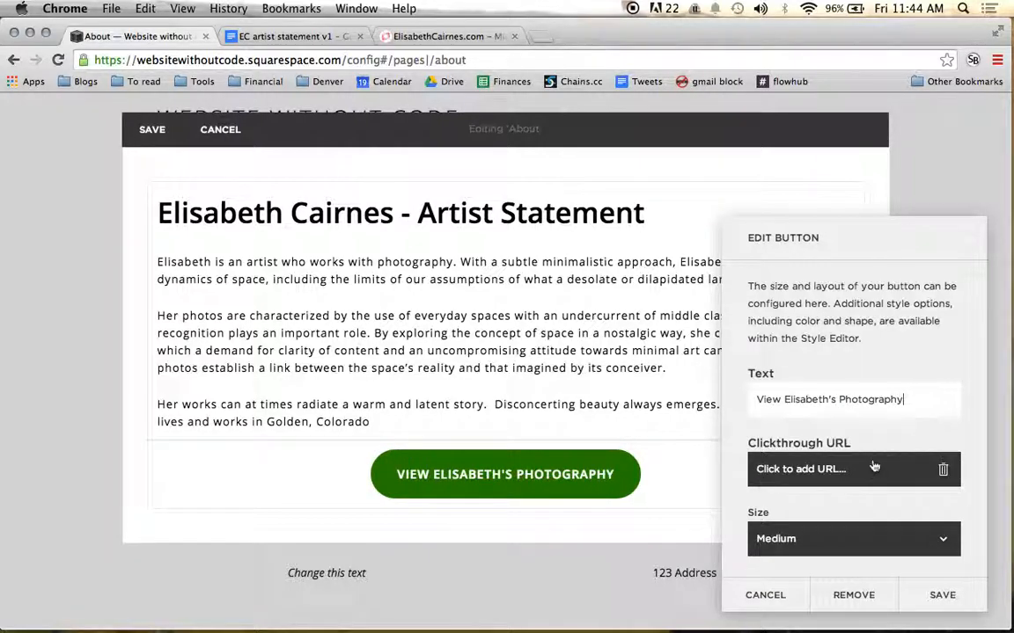
Link the button's clickthrough URL to the site's own Photos page
{"action": "left_click", "coordinate": [845, 475]}
{"action": "scroll", "coordinate": [897, 466], "scroll_direction": "down", "scroll_amount": 3}
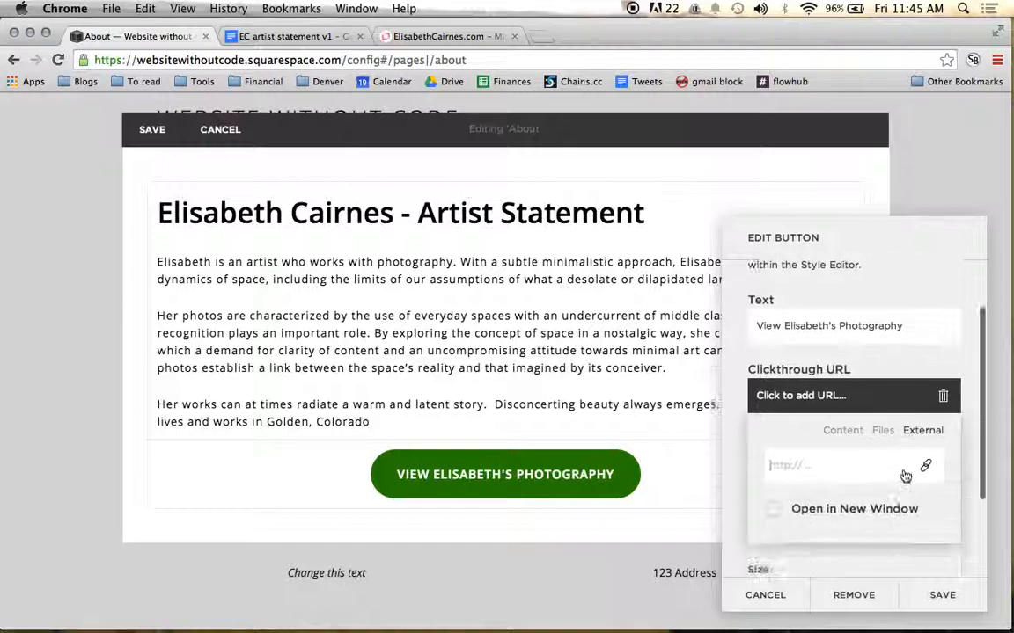
{"action": "left_click", "coordinate": [859, 425]}
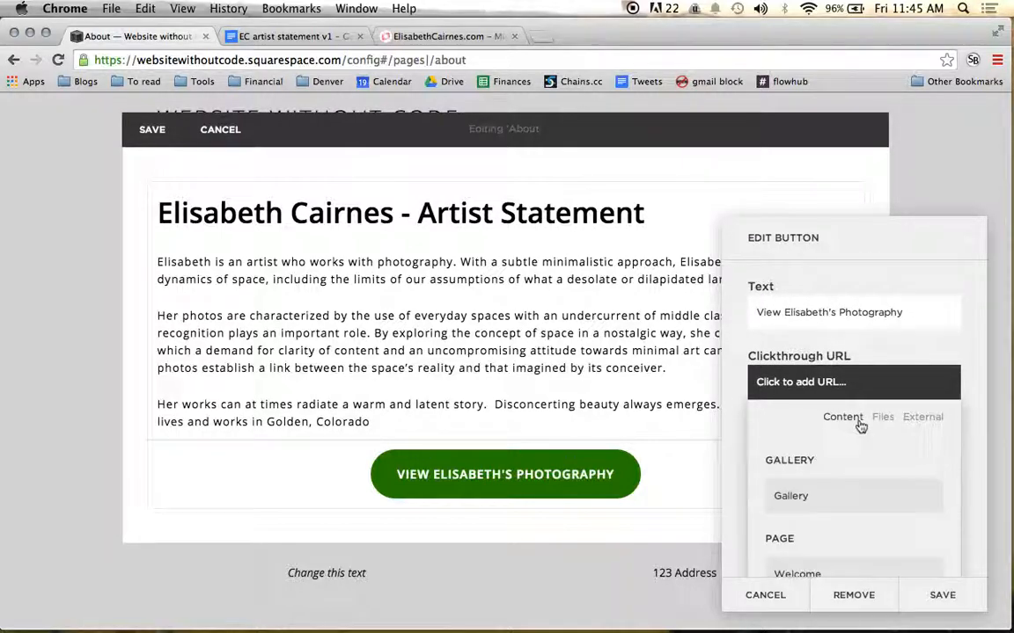
{"action": "scroll", "coordinate": [860, 426], "scroll_direction": "down", "scroll_amount": 3}
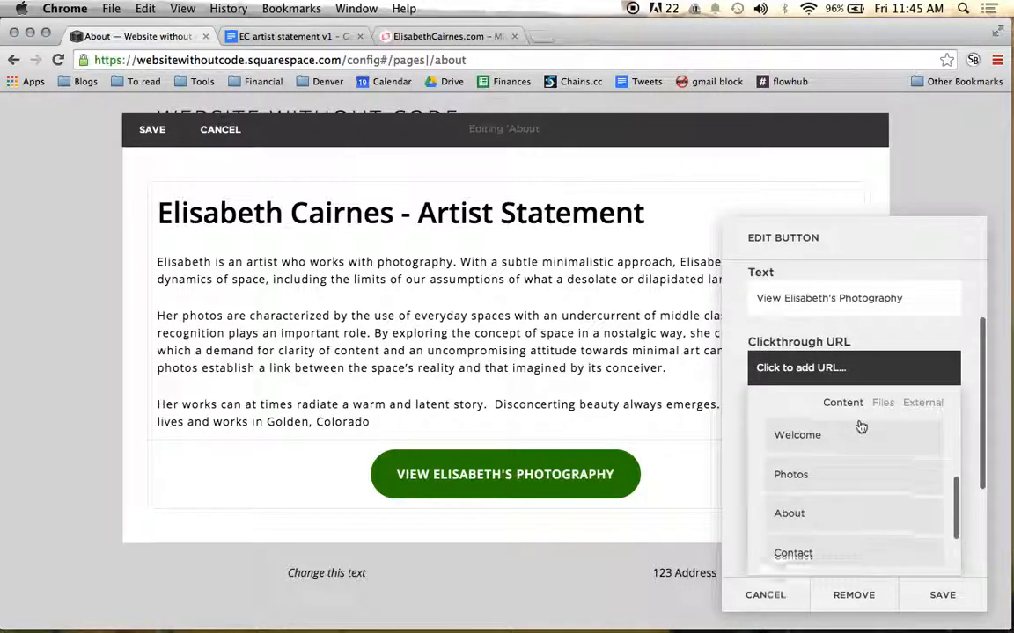
{"action": "left_click", "coordinate": [833, 465]}
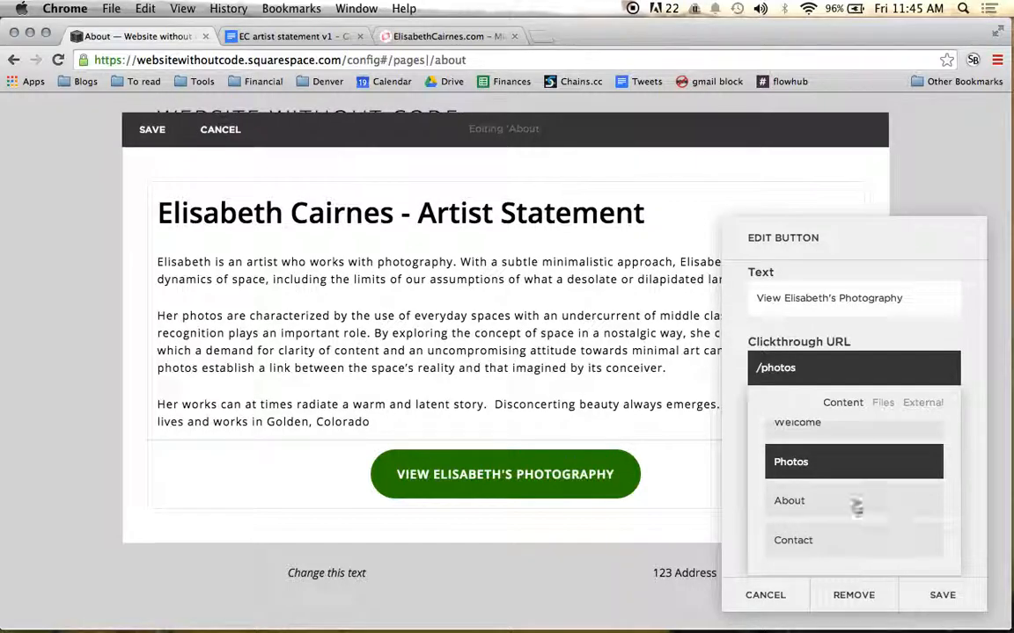
{"action": "scroll", "coordinate": [855, 505], "scroll_direction": "up", "scroll_amount": 3}
{"action": "scroll", "coordinate": [850, 475], "scroll_direction": "down", "scroll_amount": 1}
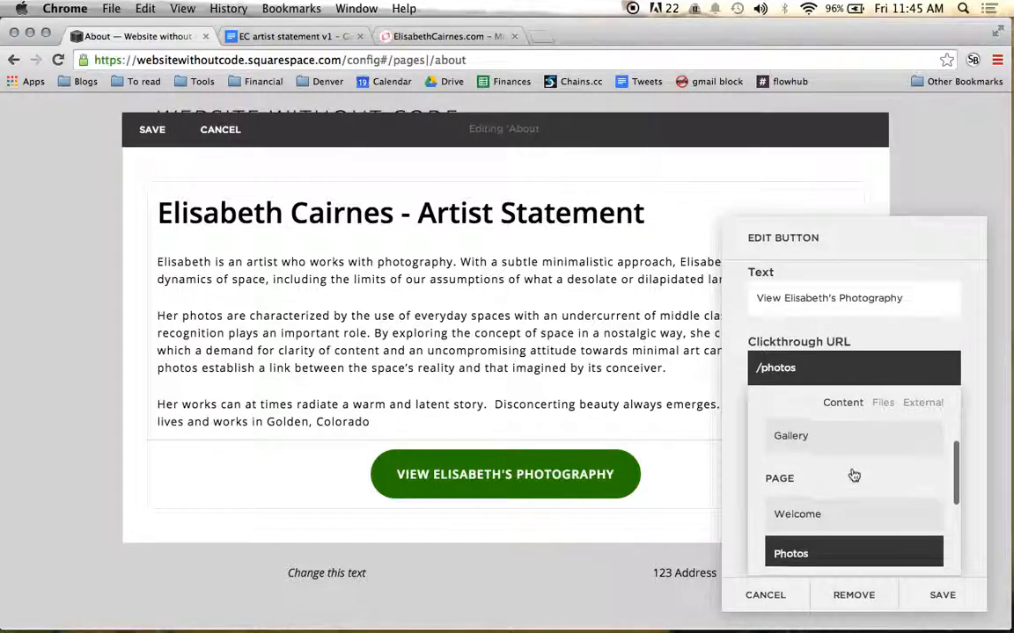
{"action": "scroll", "coordinate": [869, 447], "scroll_direction": "down", "scroll_amount": 4}
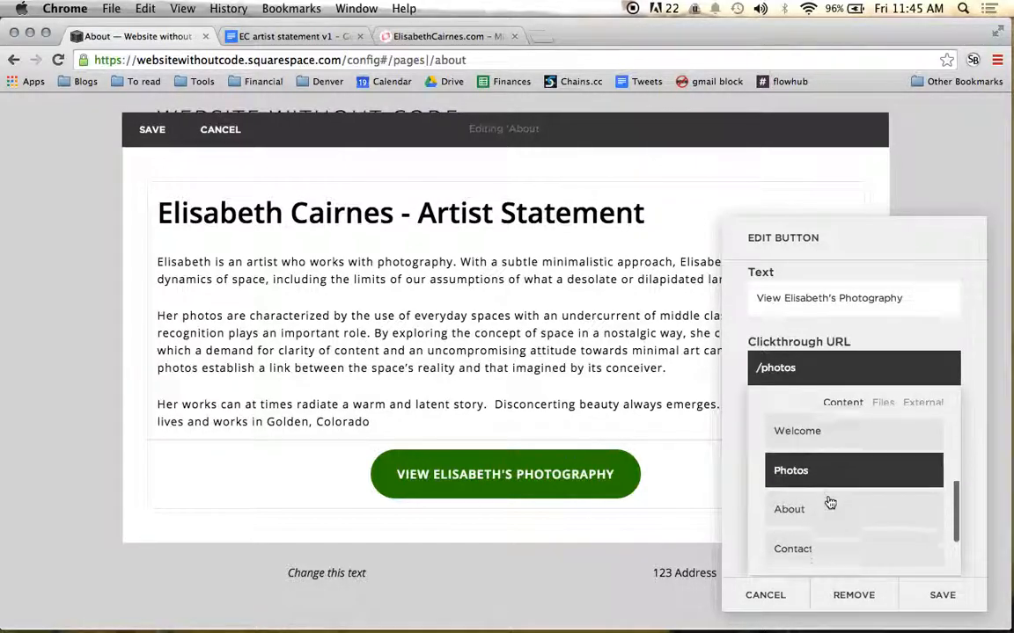
{"action": "scroll", "coordinate": [887, 455], "scroll_direction": "down", "scroll_amount": 1}
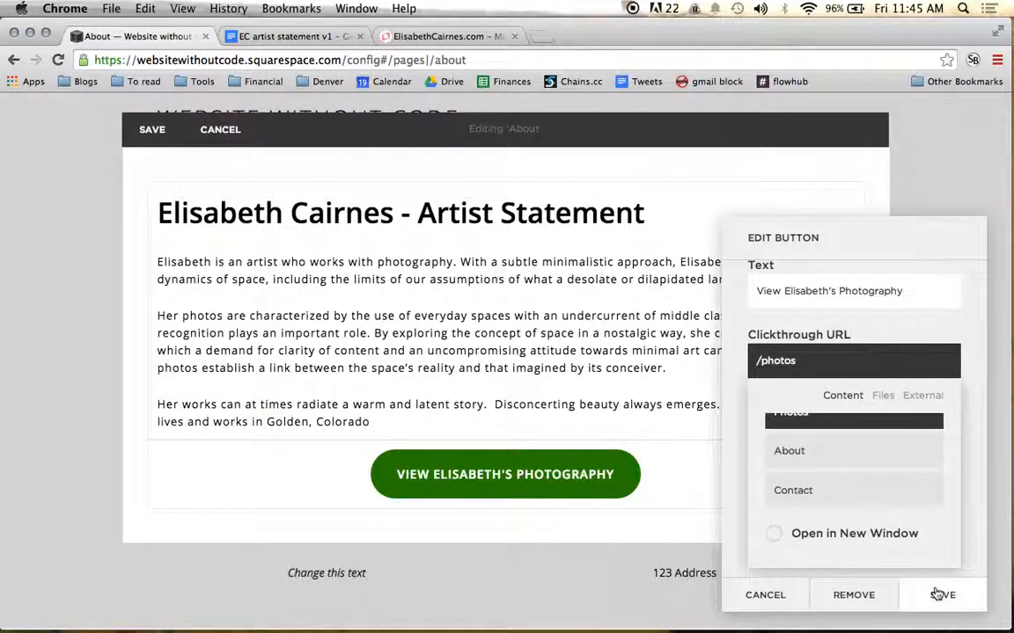
{"action": "left_click", "coordinate": [979, 542]}
Set the button's alignment to Left, and save both the button and the About page
{"action": "left_click", "coordinate": [916, 543]}
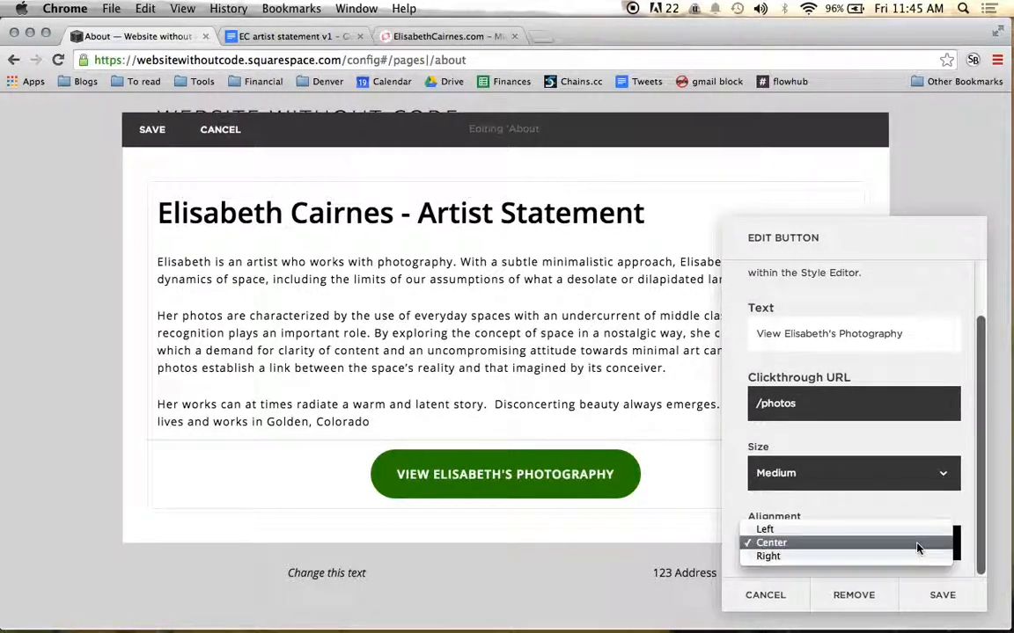
{"action": "left_click", "coordinate": [916, 540]}
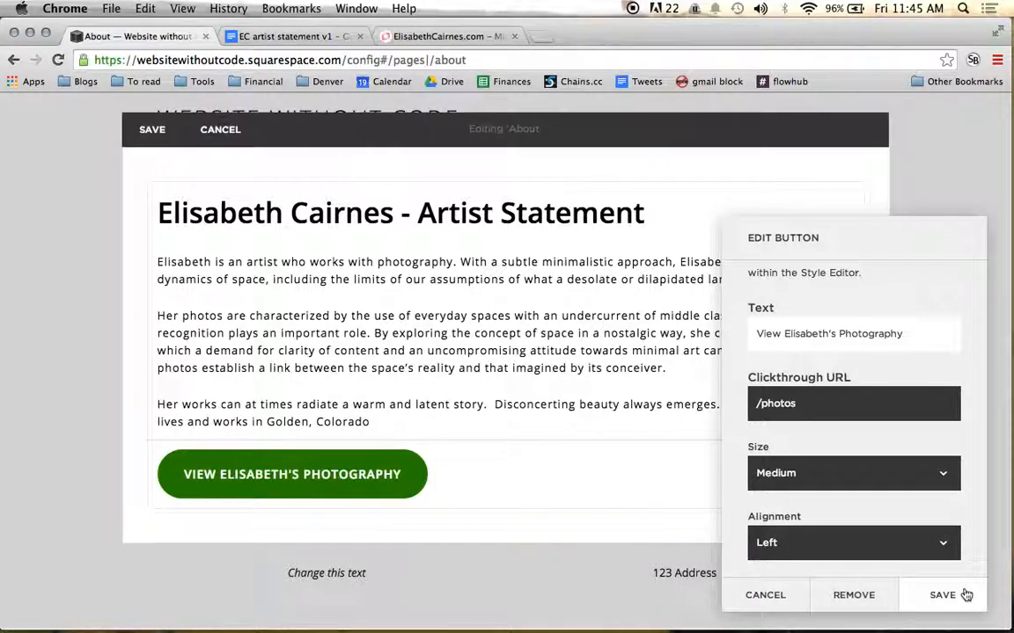
{"action": "left_click", "coordinate": [965, 596]}
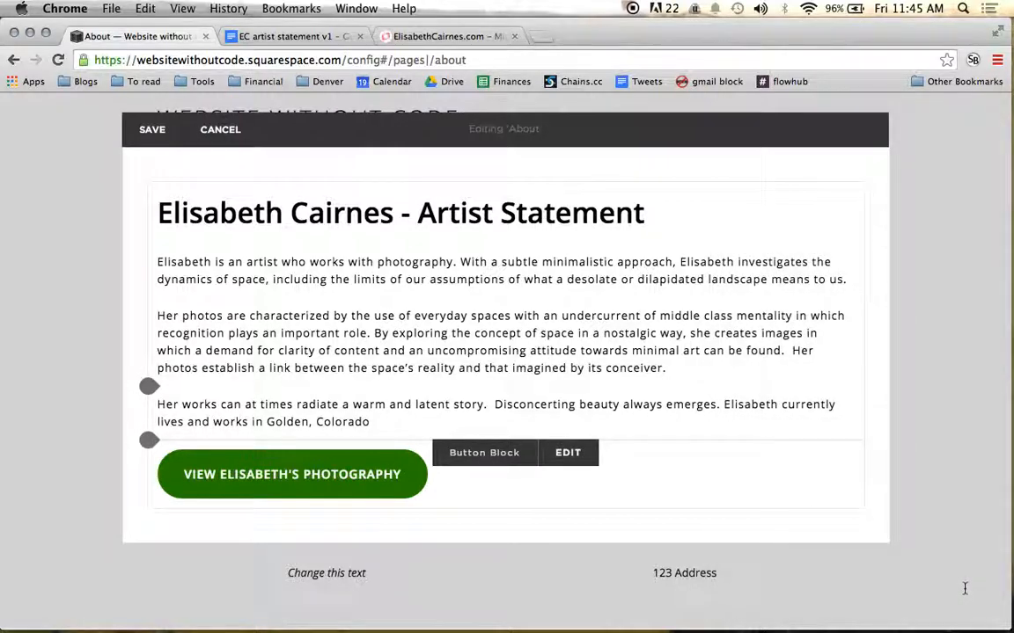
{"action": "left_click", "coordinate": [155, 131]}
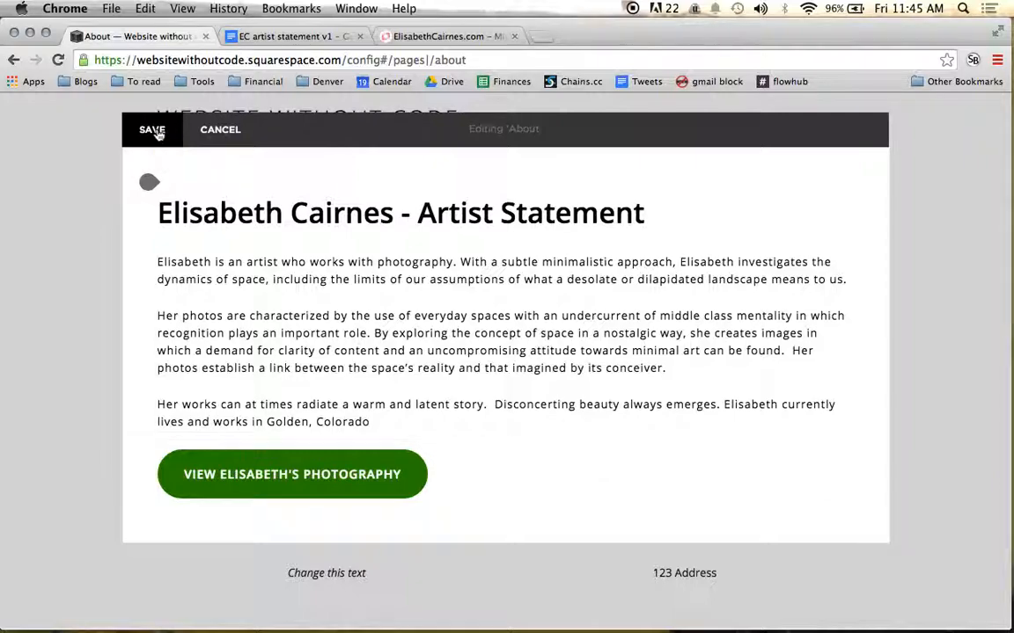